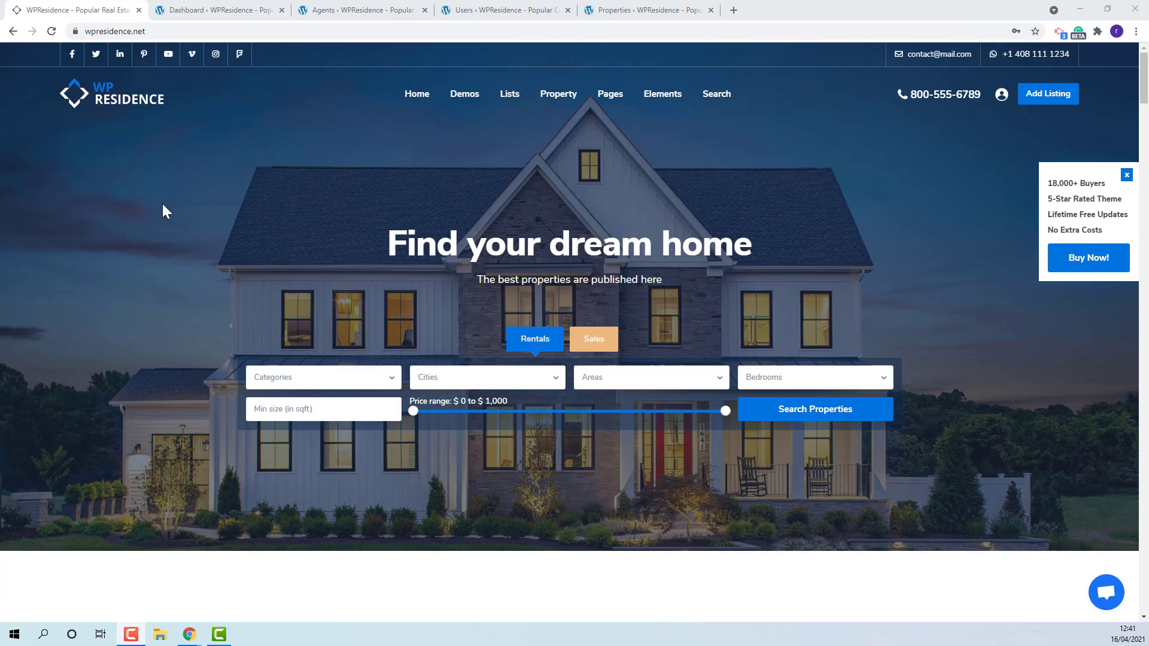
Step: From the admin dashboard, open the Agents list showing all 15 agent profiles
click(205, 12)
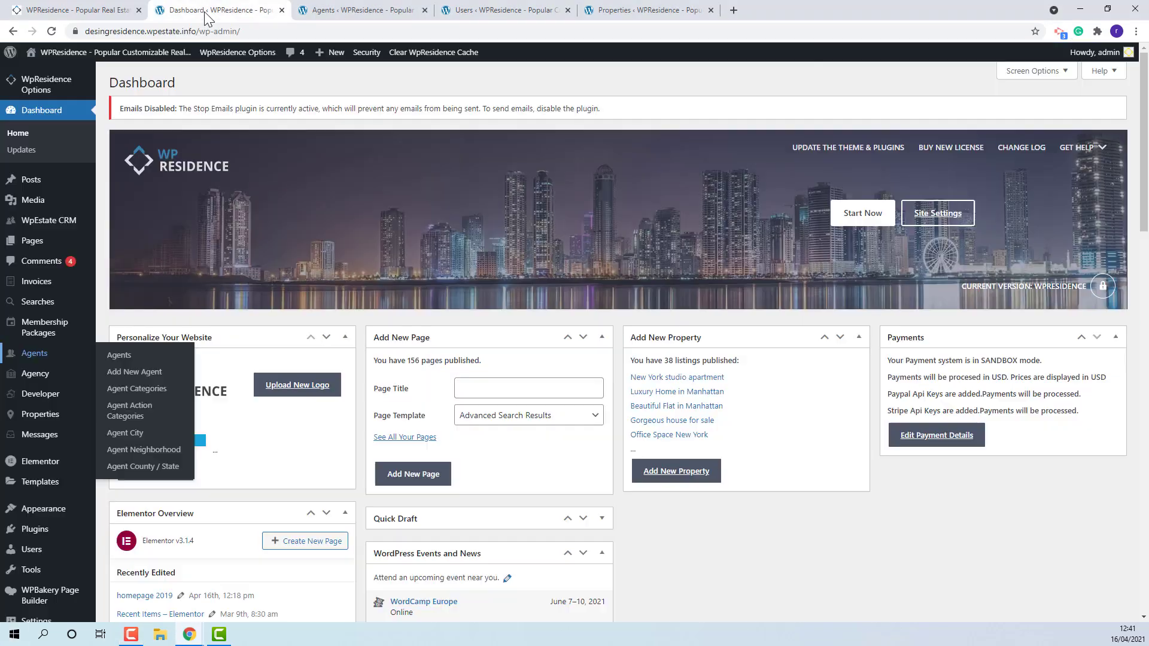
click(117, 357)
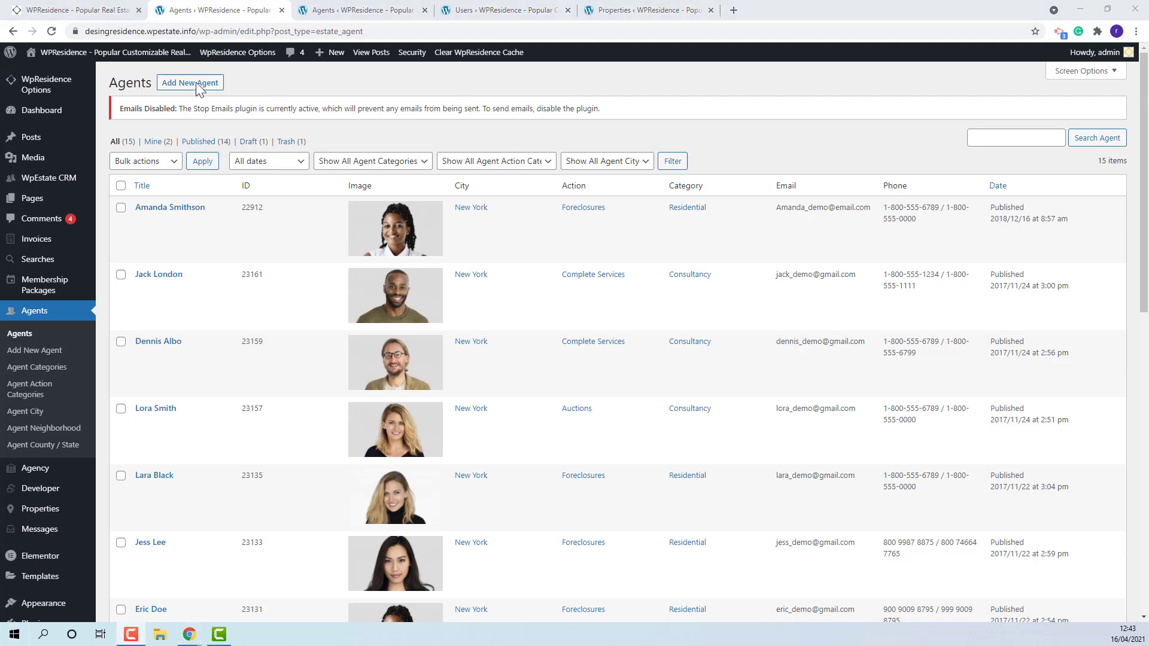
Step: Add a new agent with the title 'Agent', review Agent Settings, and publish it
click(198, 86)
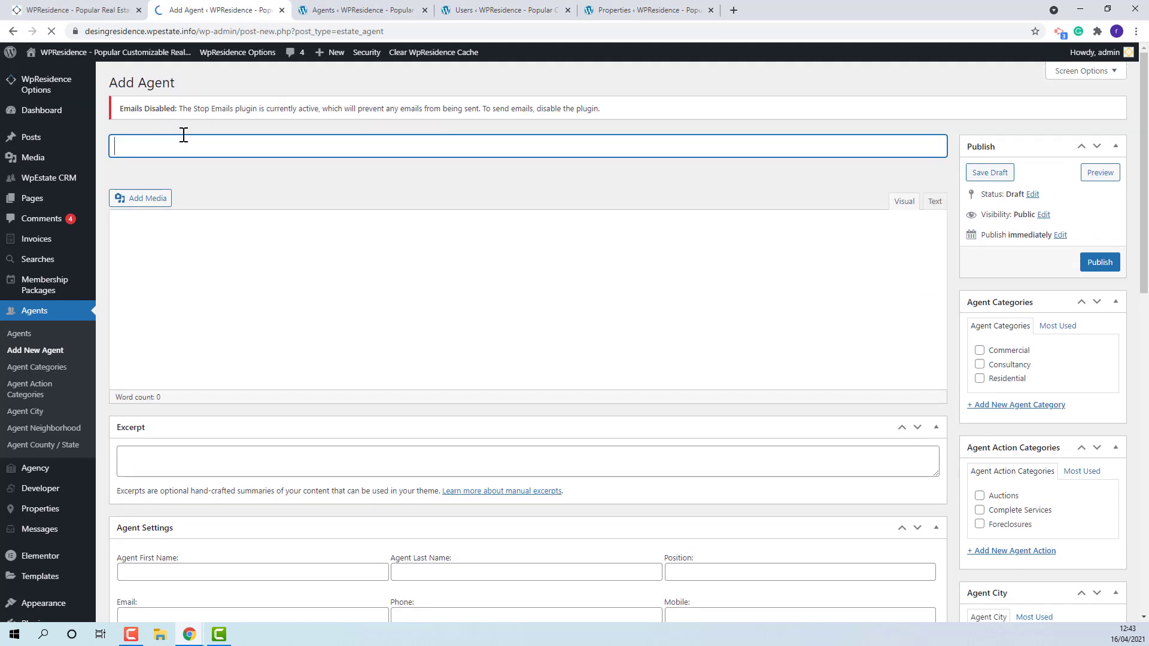
text(Agent)
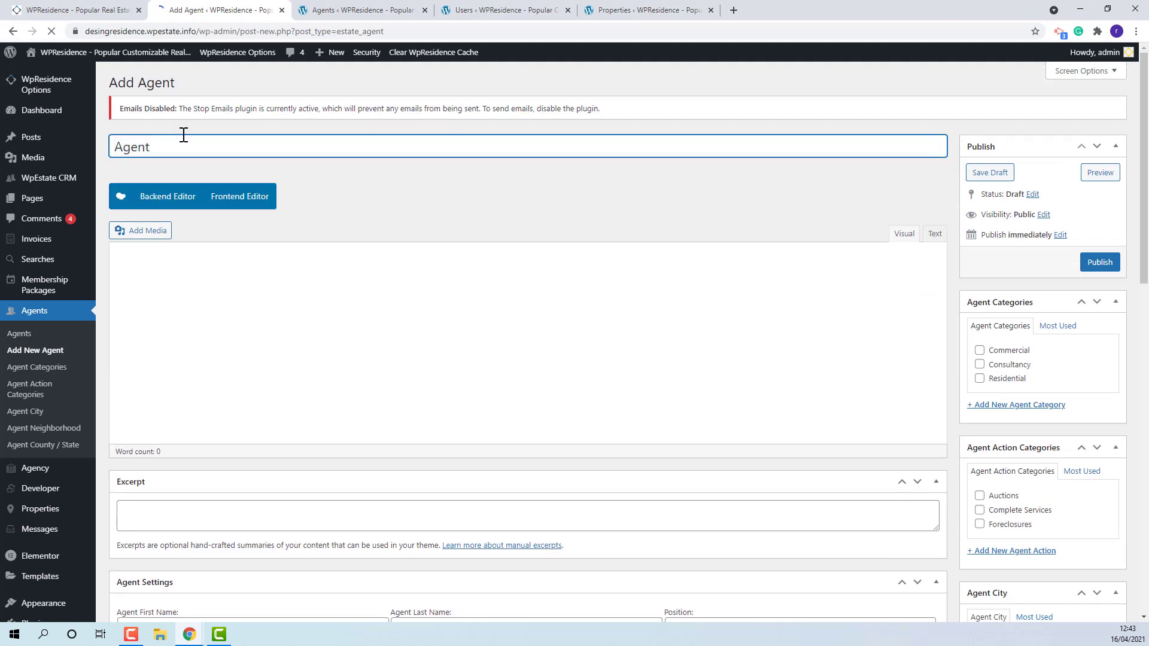
scroll(719, 281, down, 1)
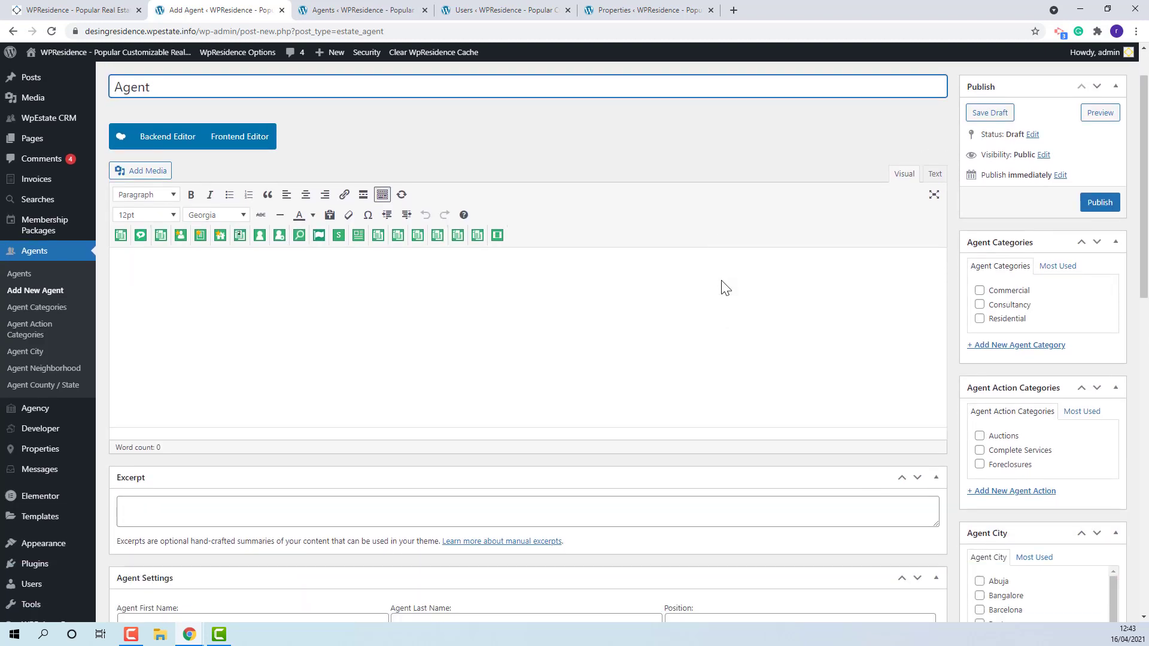
scroll(721, 287, down, 5)
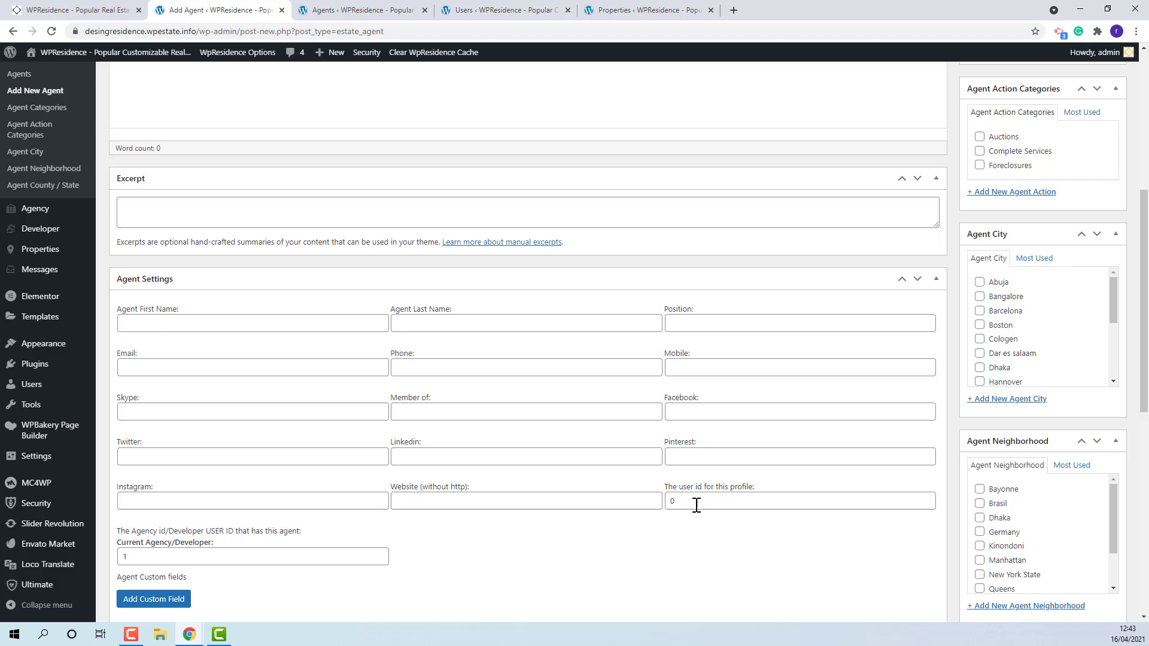
scroll(436, 485, down, 2)
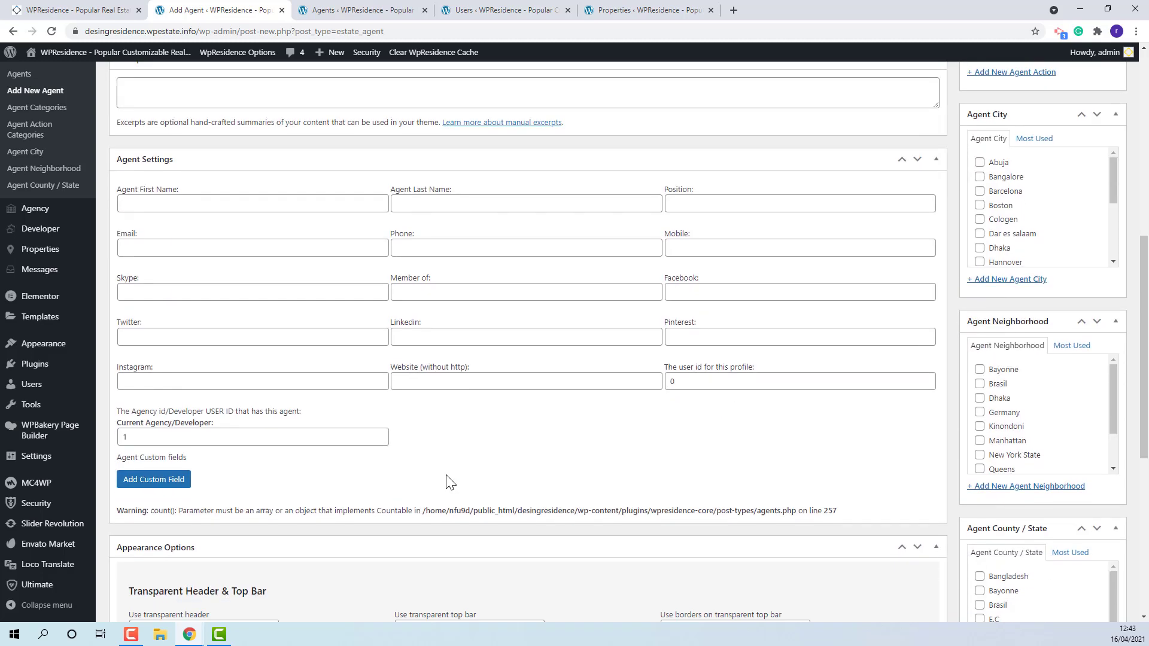
scroll(707, 320, up, 7)
click(1097, 220)
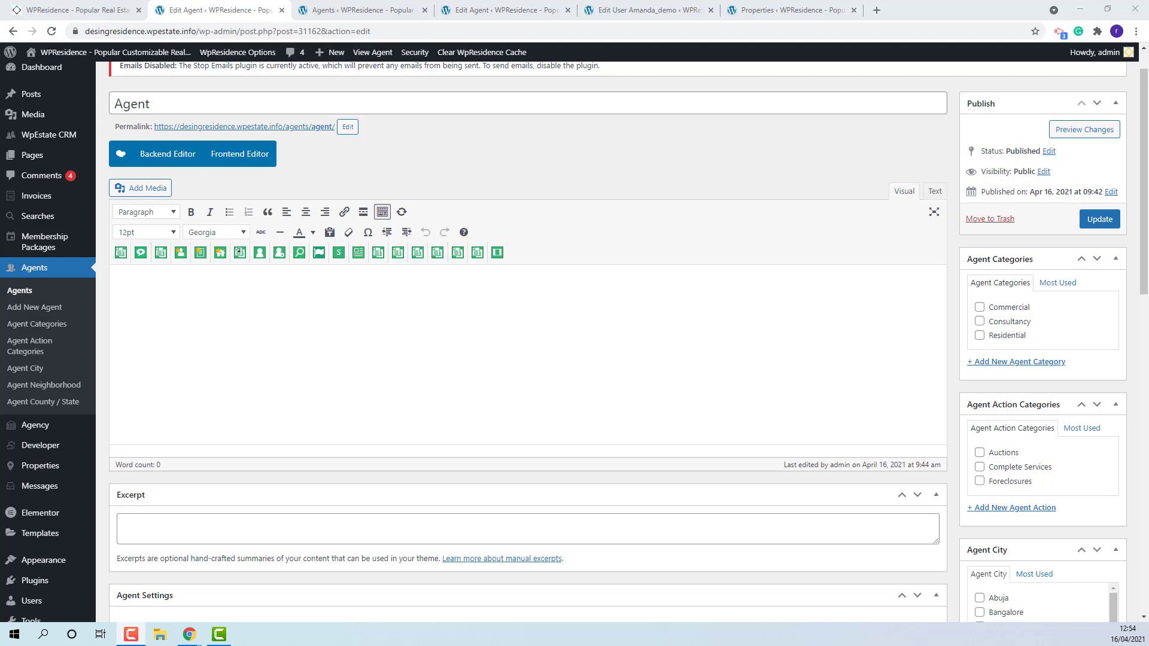
Step: Open the first listed agent's edit page and scroll down to its Agent Settings
key(ctrl+Tab)
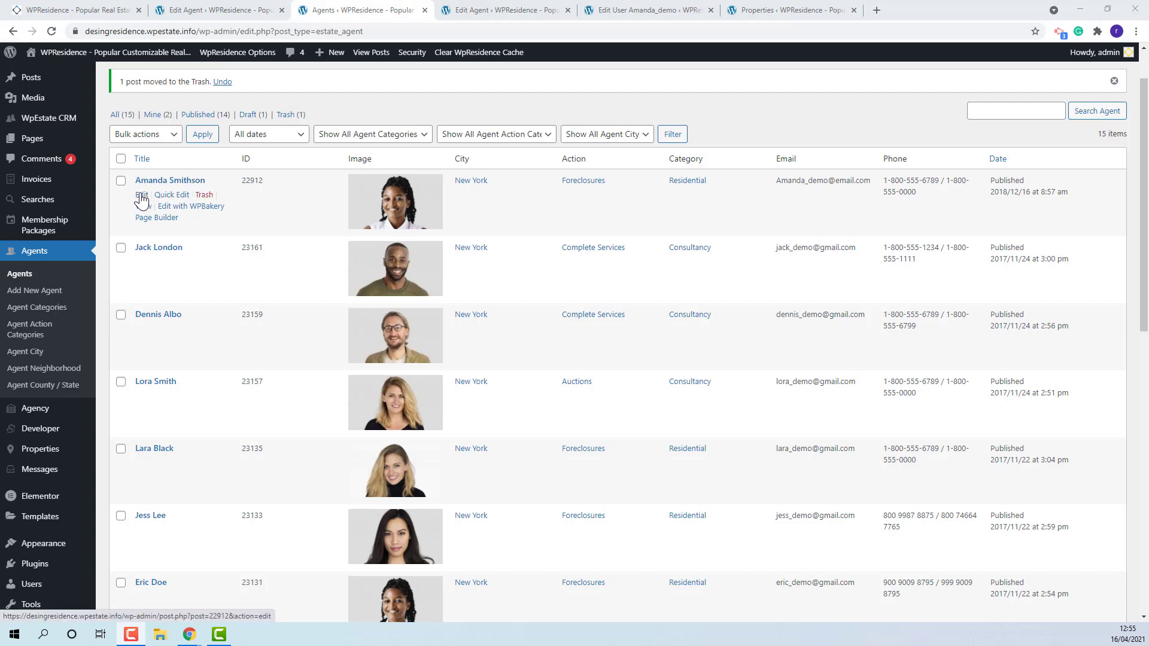
click(520, 10)
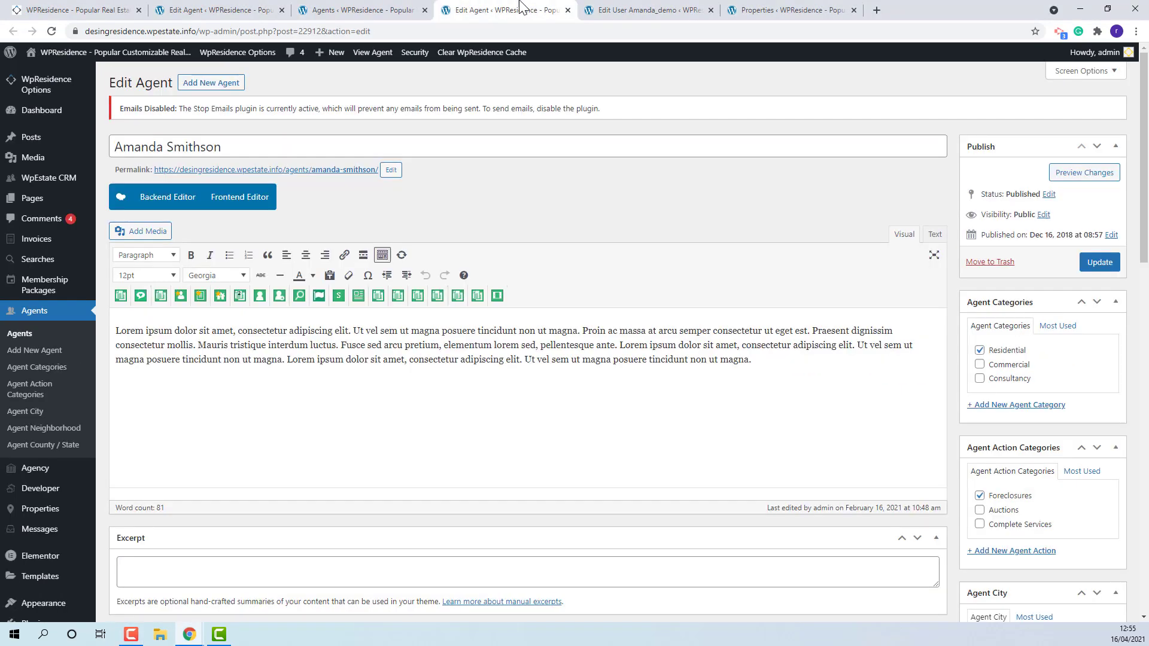
scroll(795, 349, down, 7)
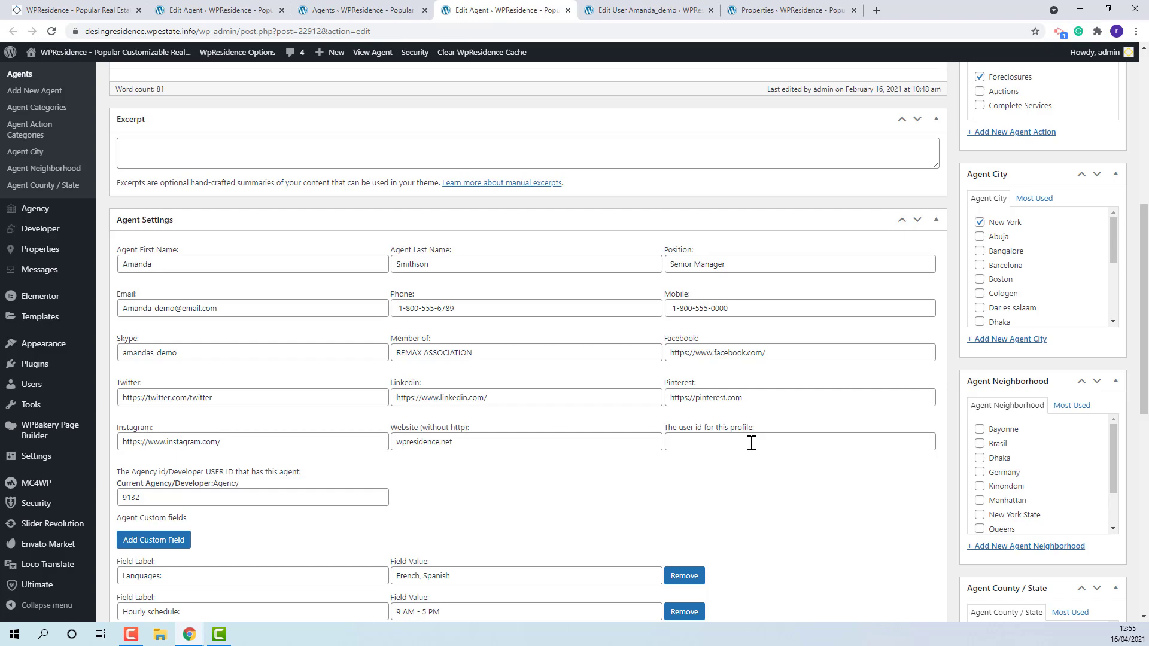
Step: Copy the user_id number from the linked user's Edit User page address
click(649, 10)
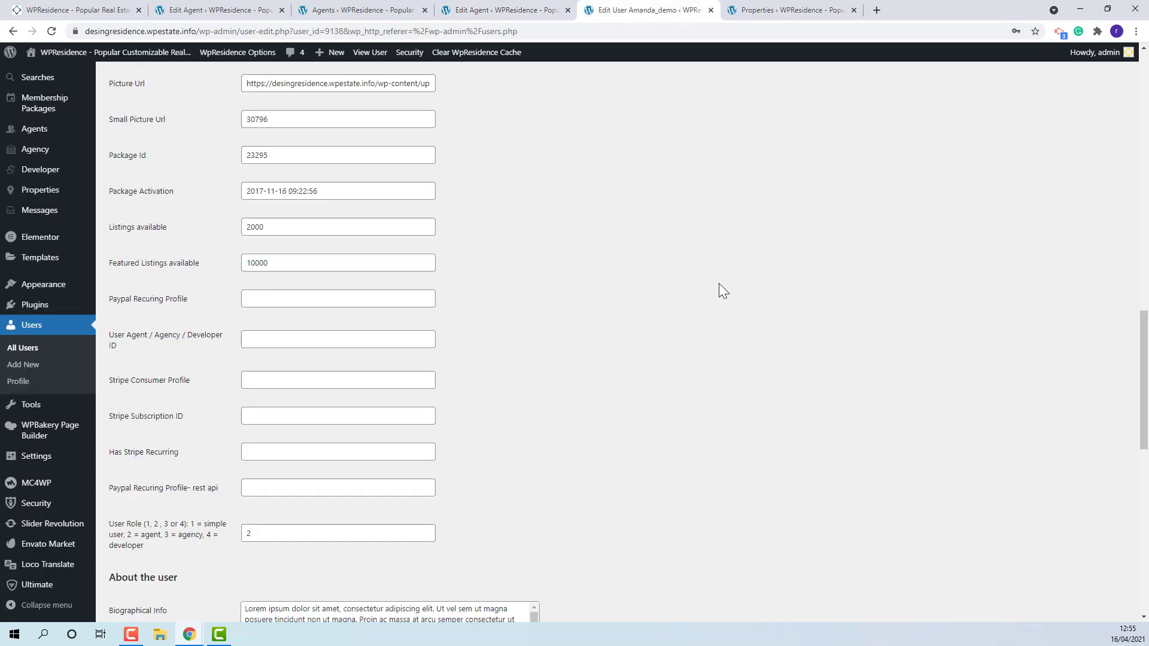
scroll(748, 305, up, 6)
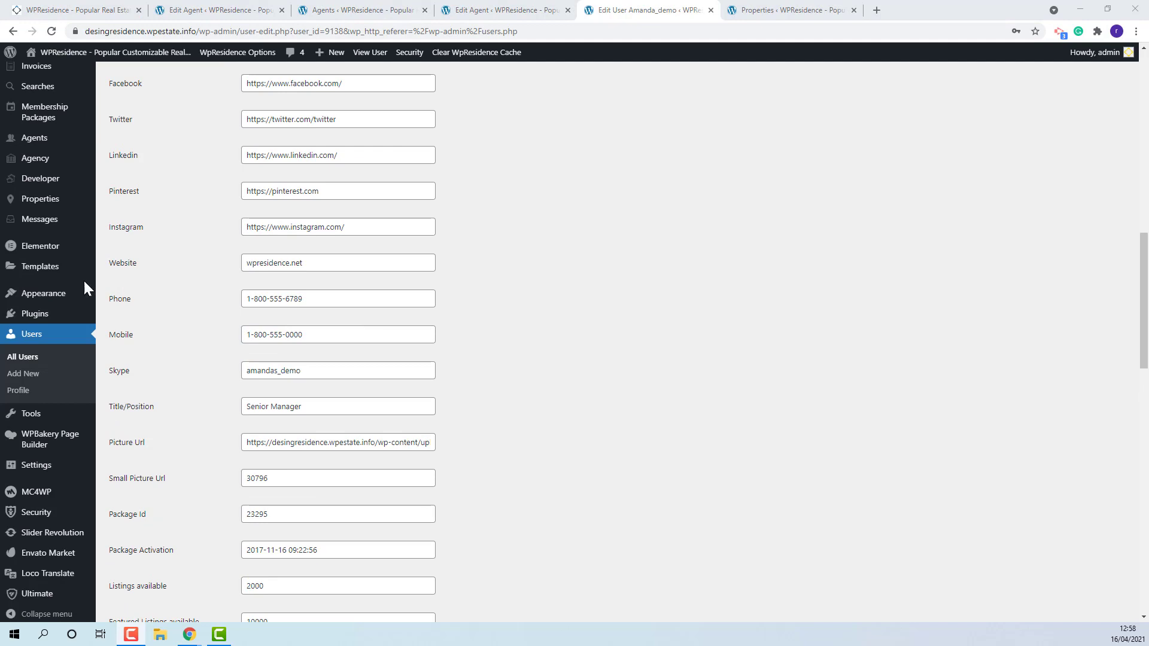
scroll(580, 207, up, 7)
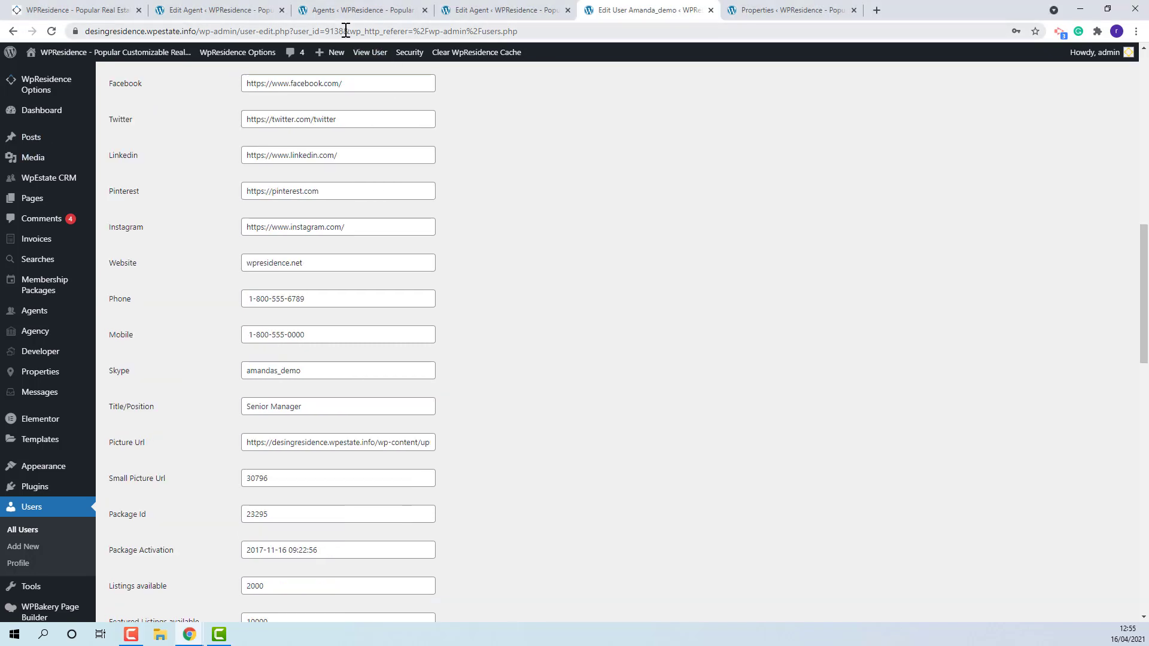
double_click(361, 31)
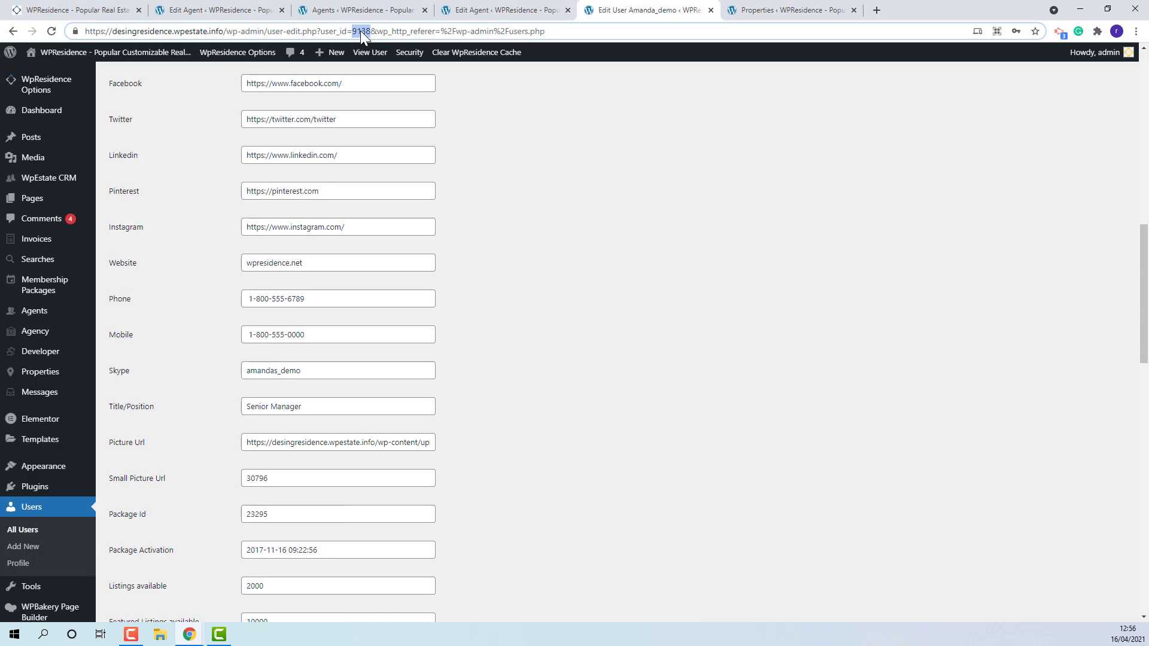
right_click(360, 31)
click(383, 117)
Step: Paste the copied user ID into the agent's 'The user id for this profile' field
click(501, 16)
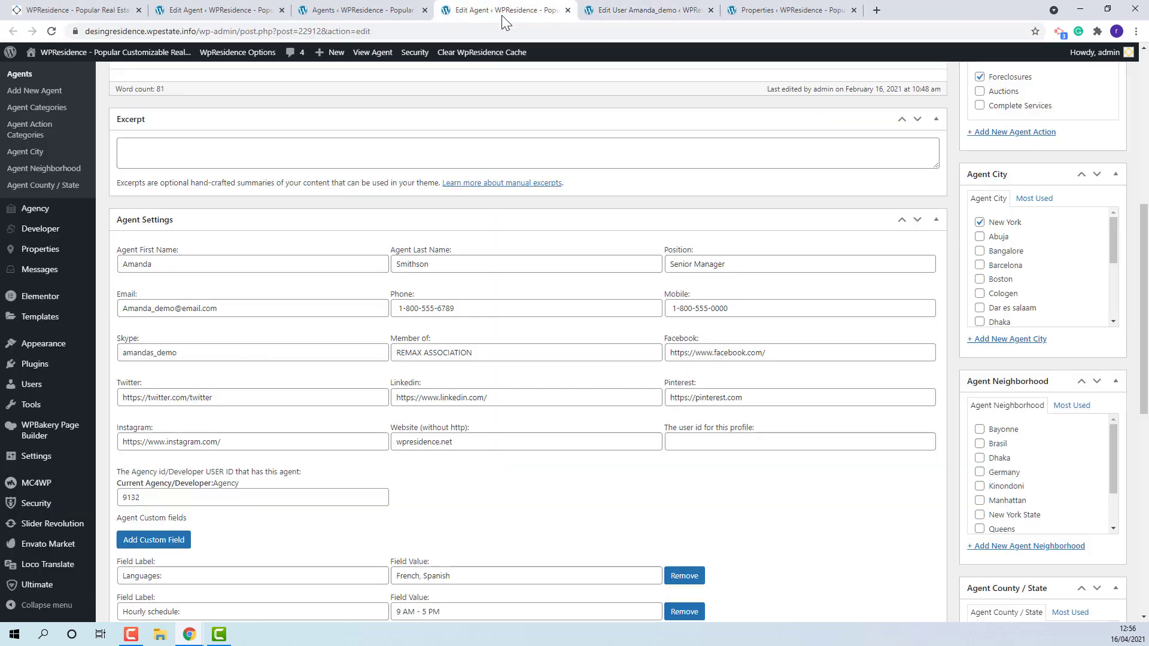
right_click(690, 441)
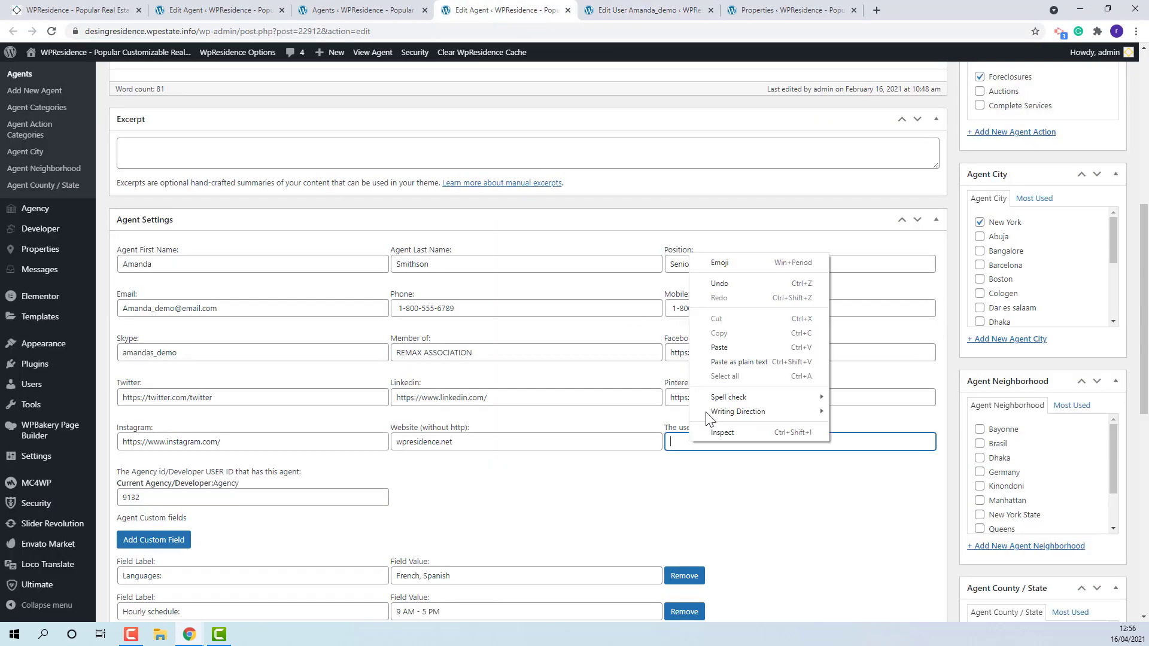
click(718, 347)
scroll(1124, 269, up, 6)
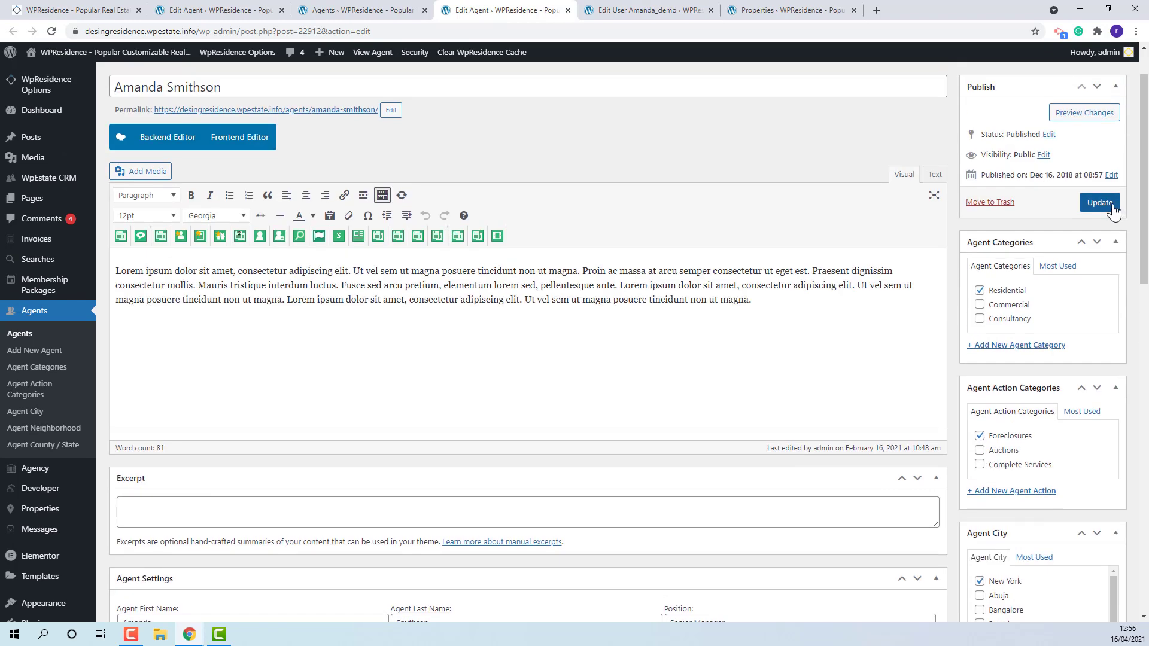
Step: Update the agent, then copy its ID number from the Agents list
click(1099, 203)
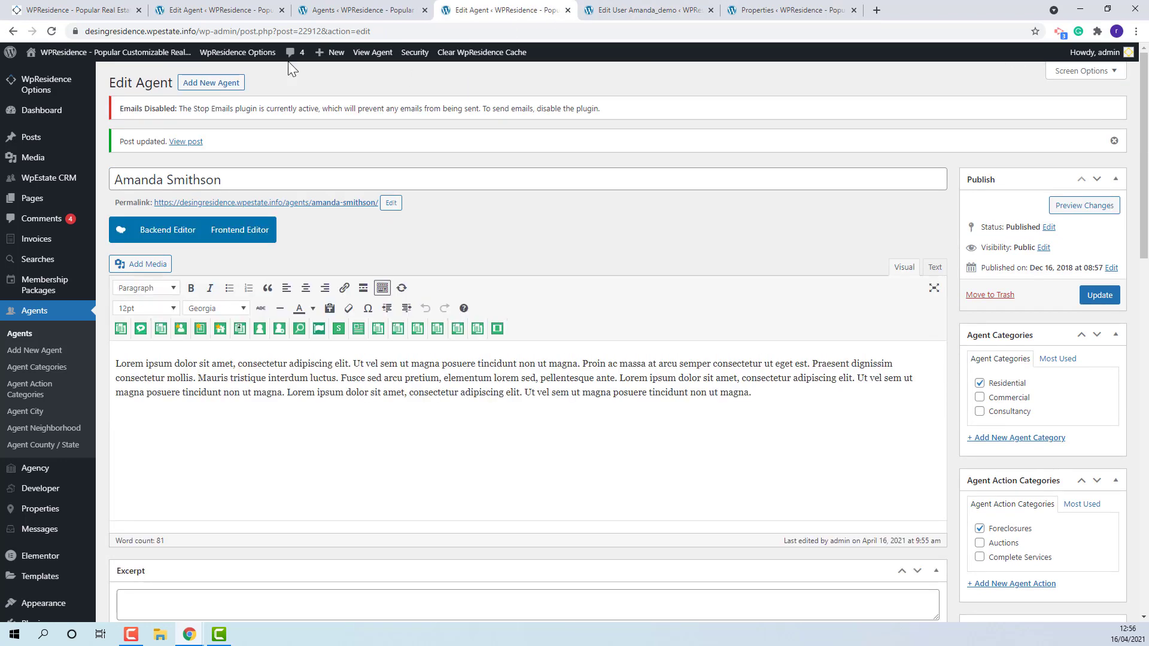
click(318, 10)
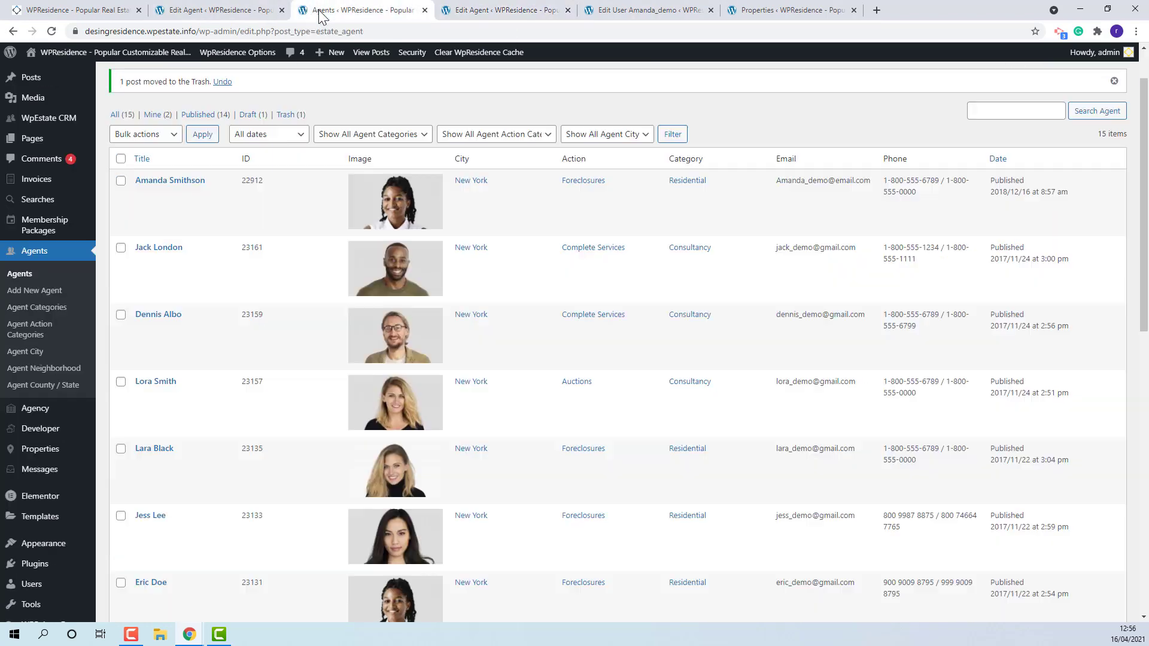
drag(262, 179, 242, 177)
right_click(242, 177)
click(260, 185)
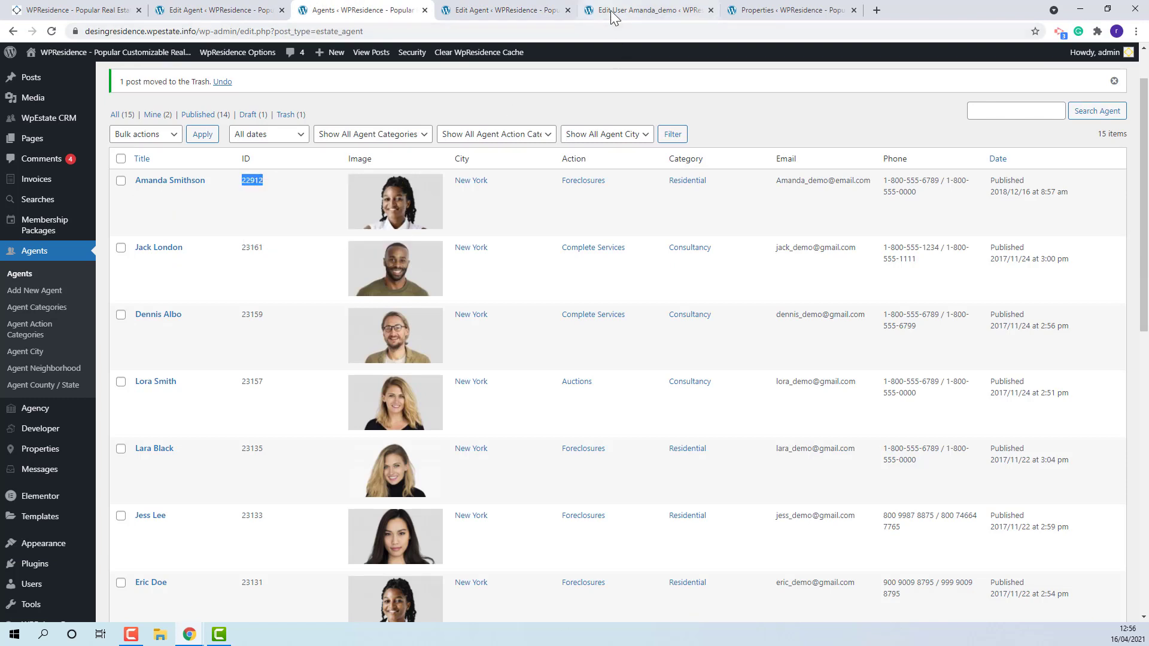
Step: Paste the agent ID into the user's Agent / Agency / Developer ID field and update the user
click(614, 14)
scroll(662, 310, down, 4)
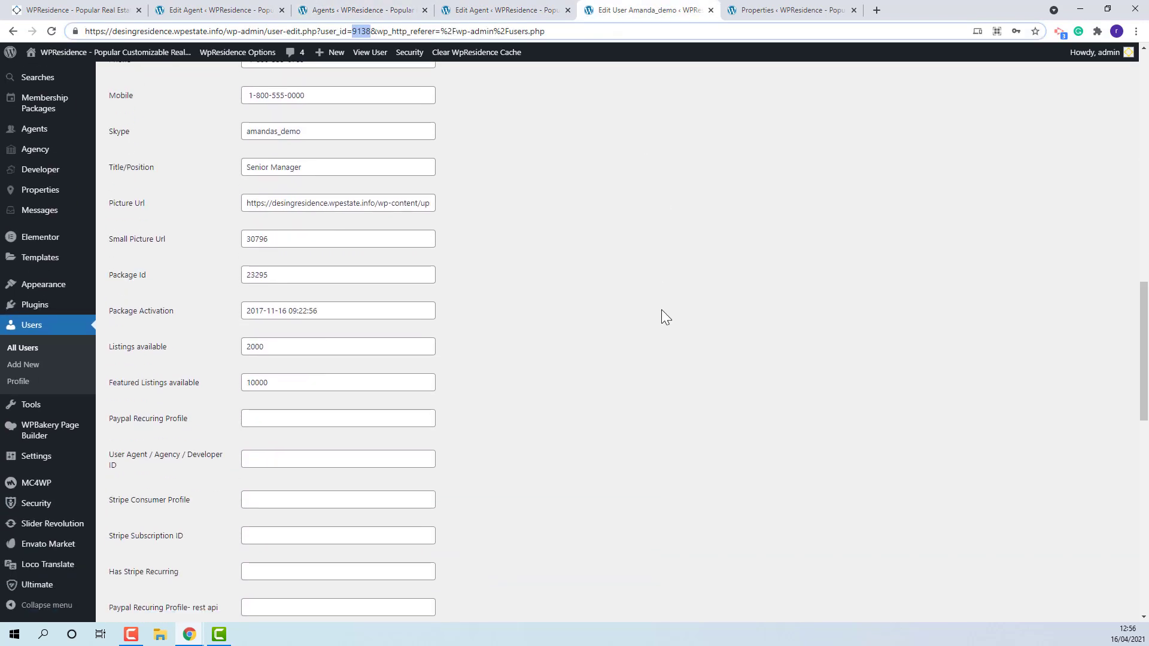
scroll(662, 310, down, 1)
click(255, 400)
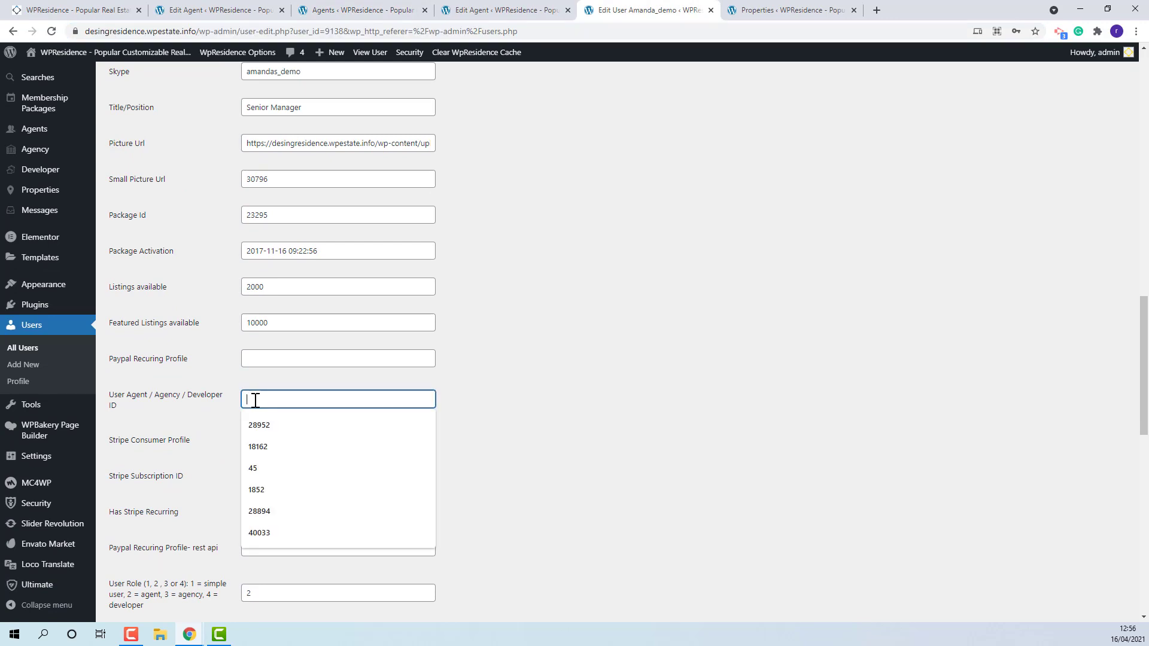
right_click(255, 400)
click(288, 488)
scroll(546, 392, down, 3)
scroll(546, 395, down, 9)
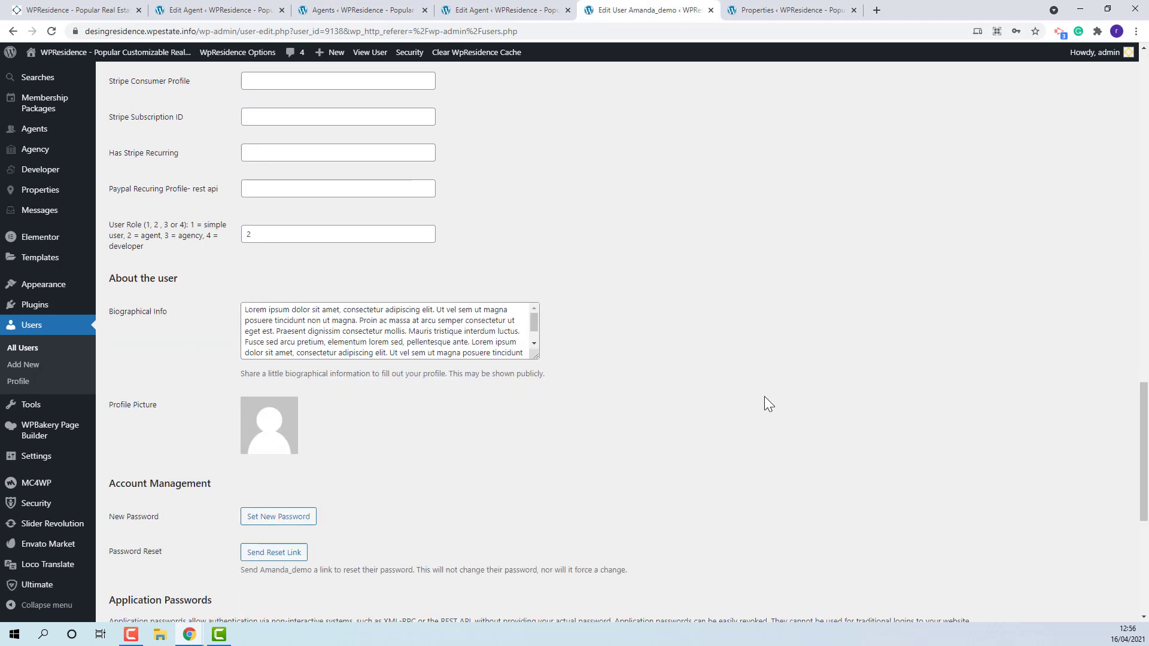
click(149, 566)
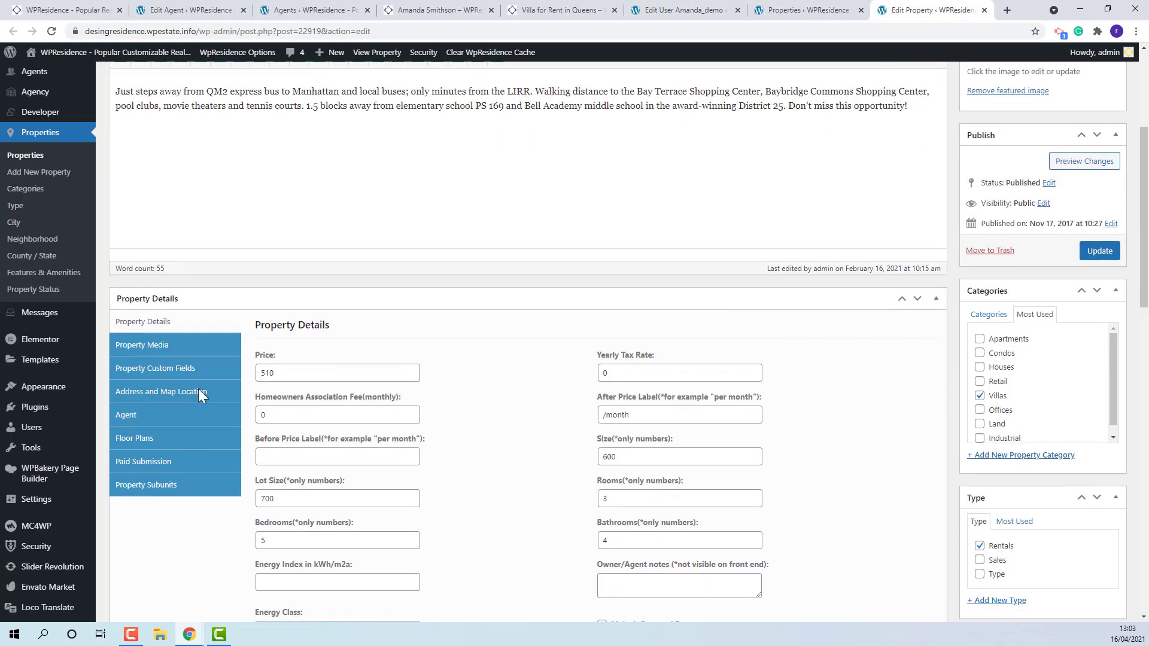
Step: In the villa's Property Details Agent tab, pick a secondary agent and update the property
click(130, 416)
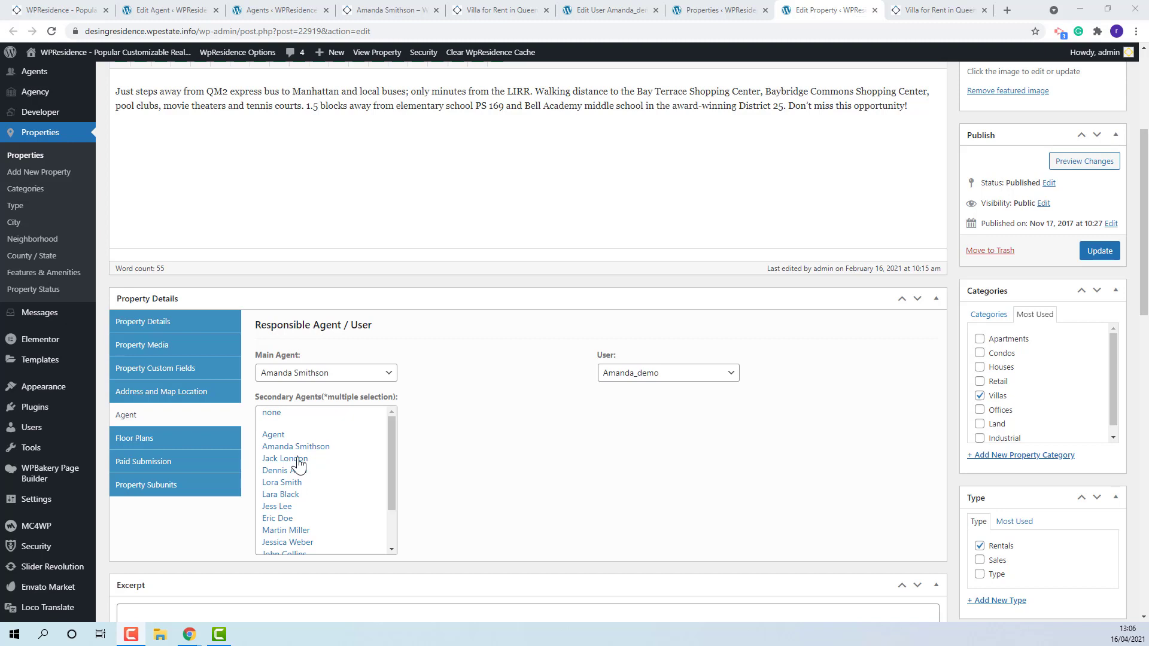
click(298, 459)
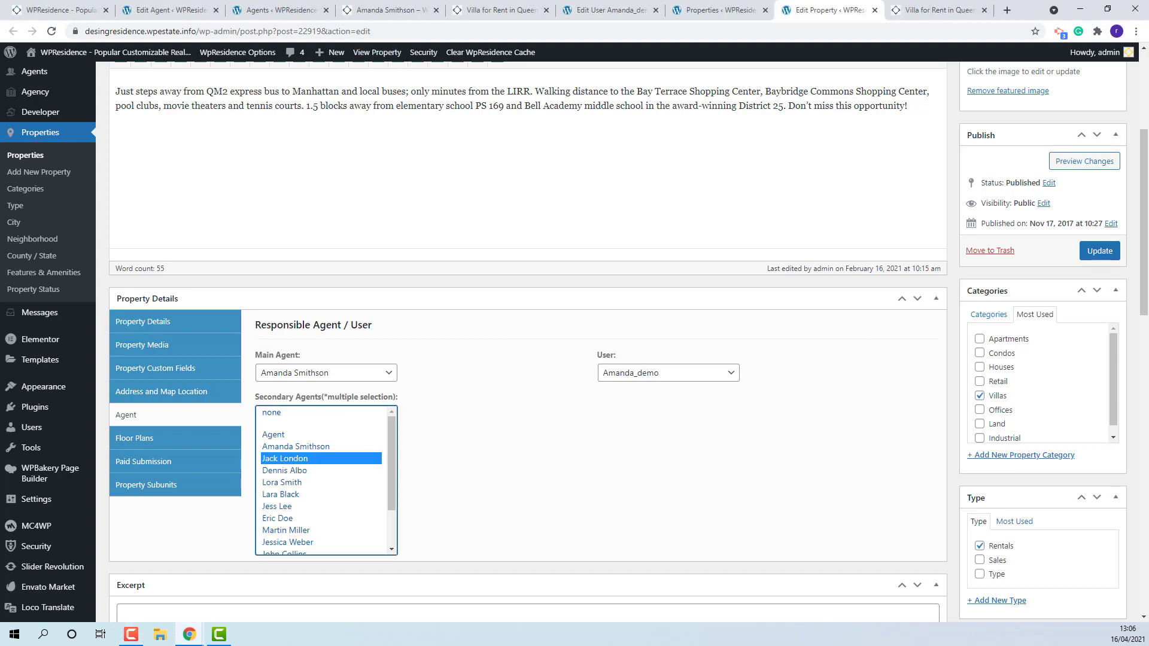
click(1100, 253)
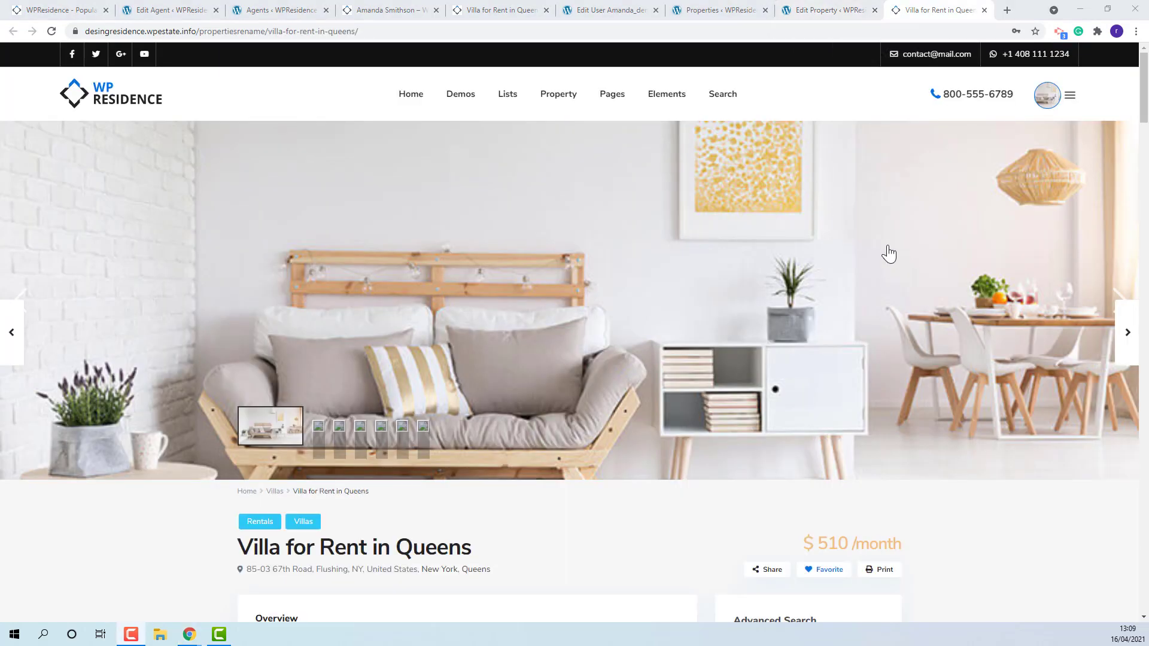
scroll(680, 344, down, 5)
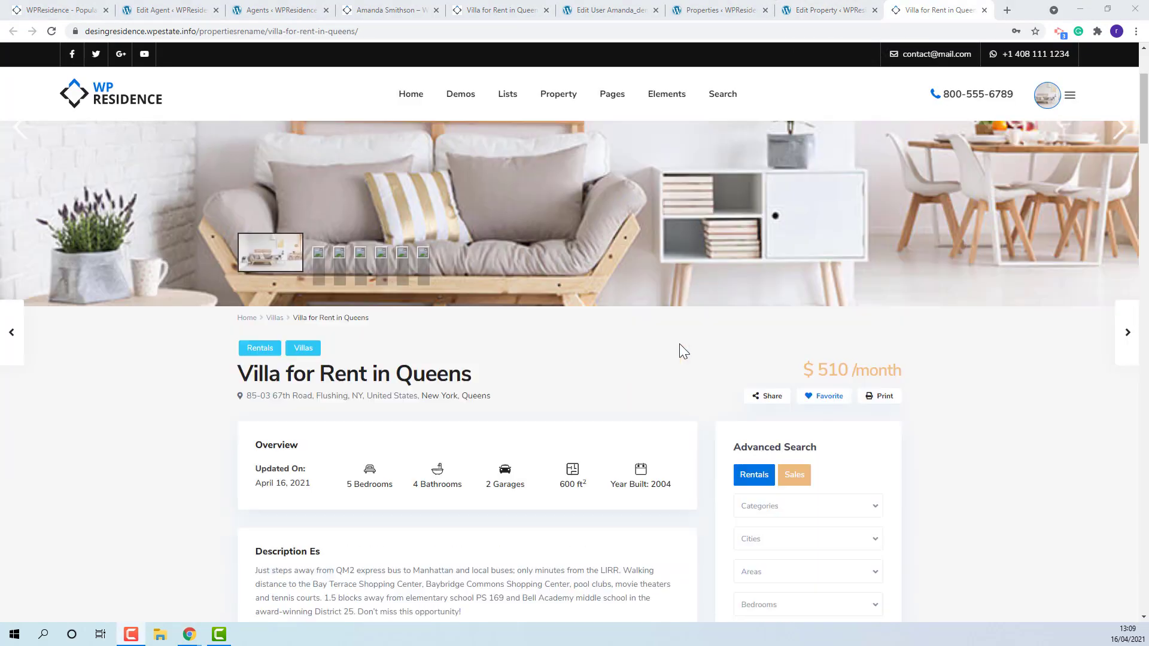
scroll(679, 350, down, 15)
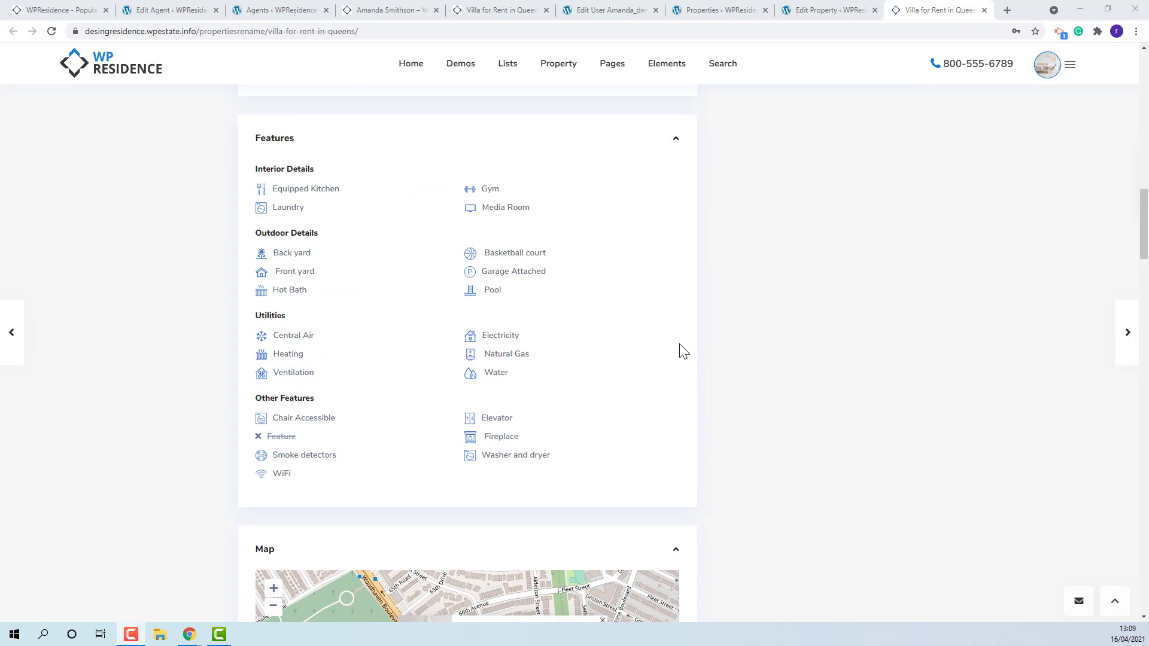
scroll(679, 350, down, 15)
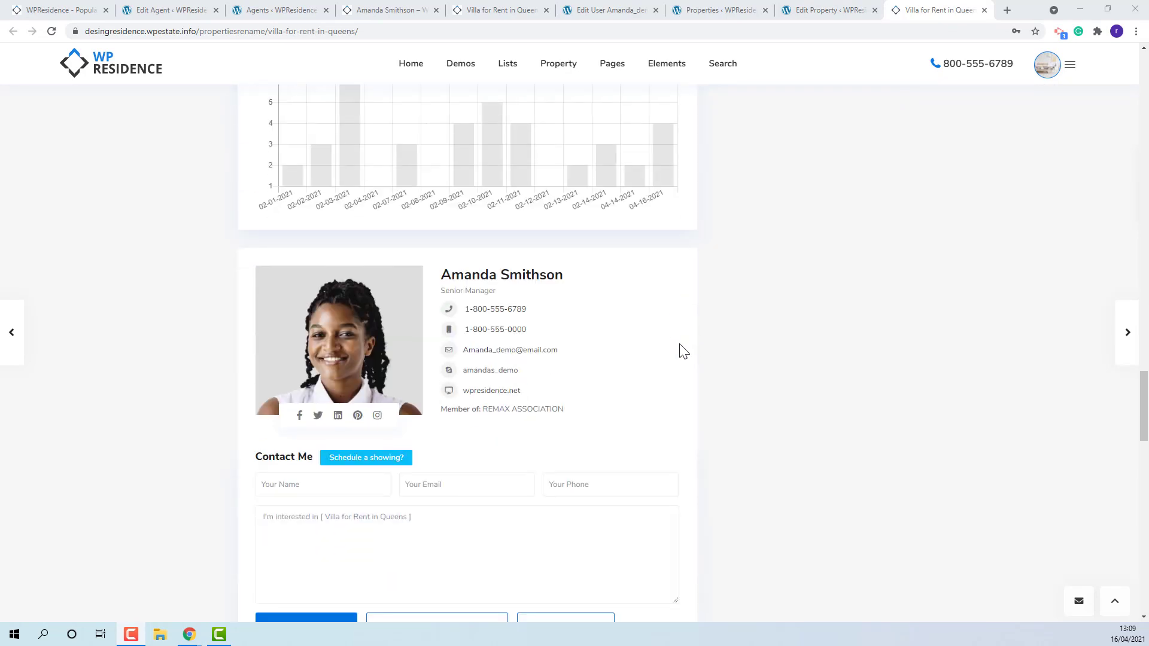
scroll(654, 324, down, 1)
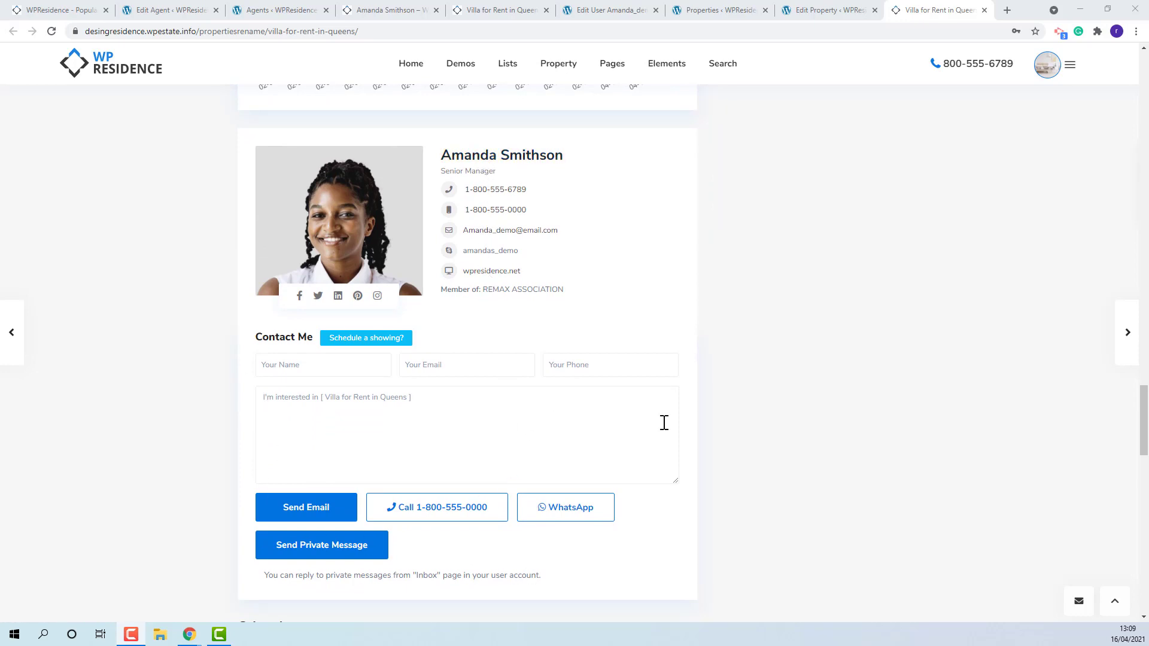
scroll(748, 416, down, 3)
scroll(747, 416, down, 4)
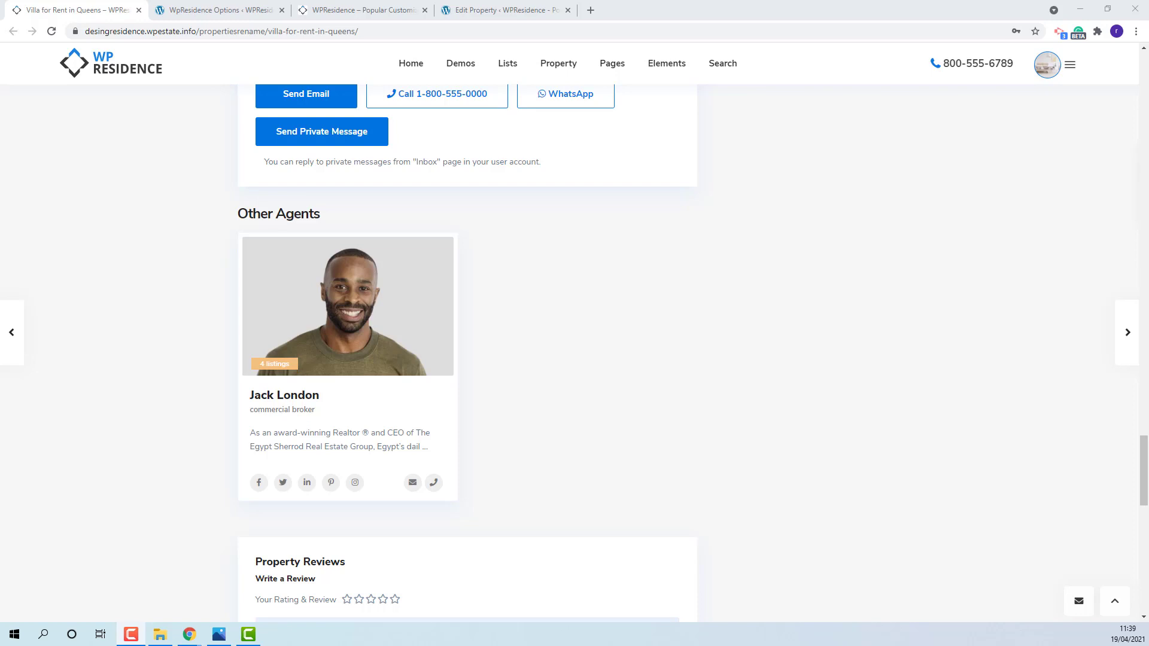
Step: Set Add Agent on Sidebar to yes in WpResidence Options' Property Page Settings
click(222, 10)
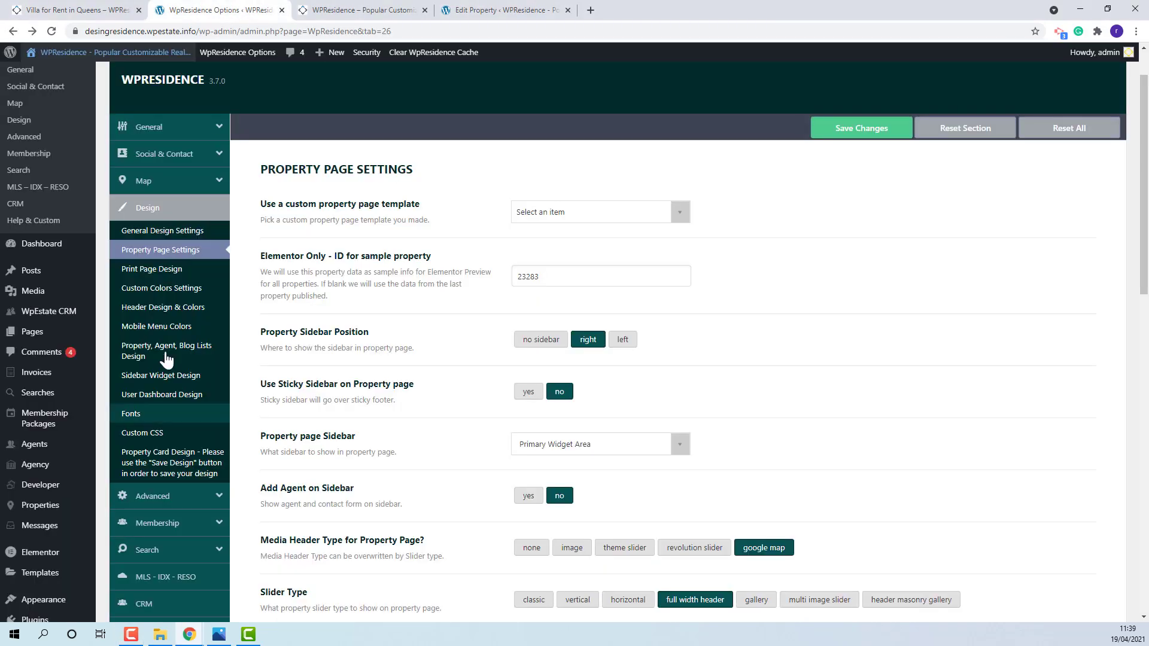
click(191, 255)
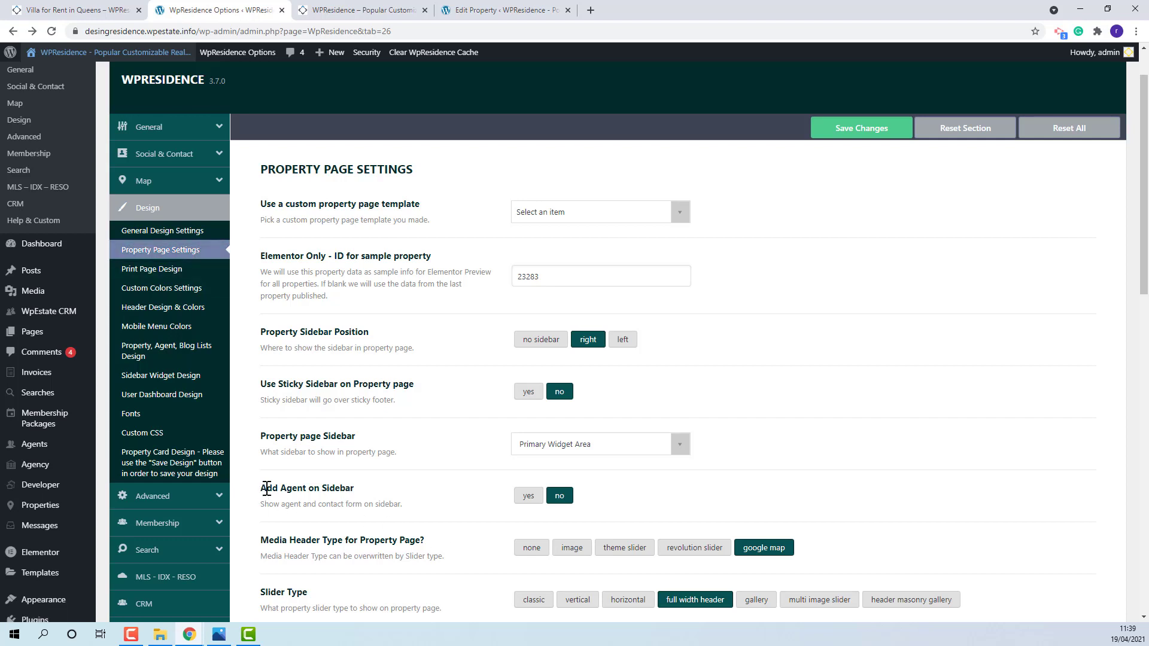
click(529, 498)
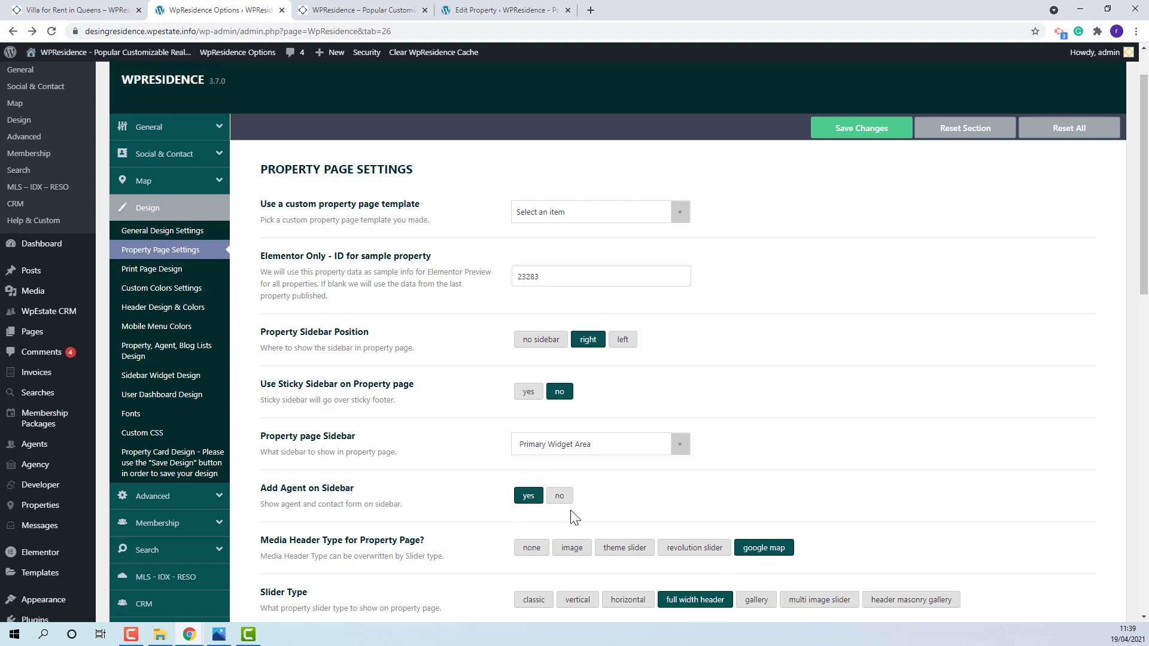
click(464, 13)
Step: Set the villa's Show Agent on Sidebar option to yes, update it, and reload its public page
scroll(700, 341, down, 5)
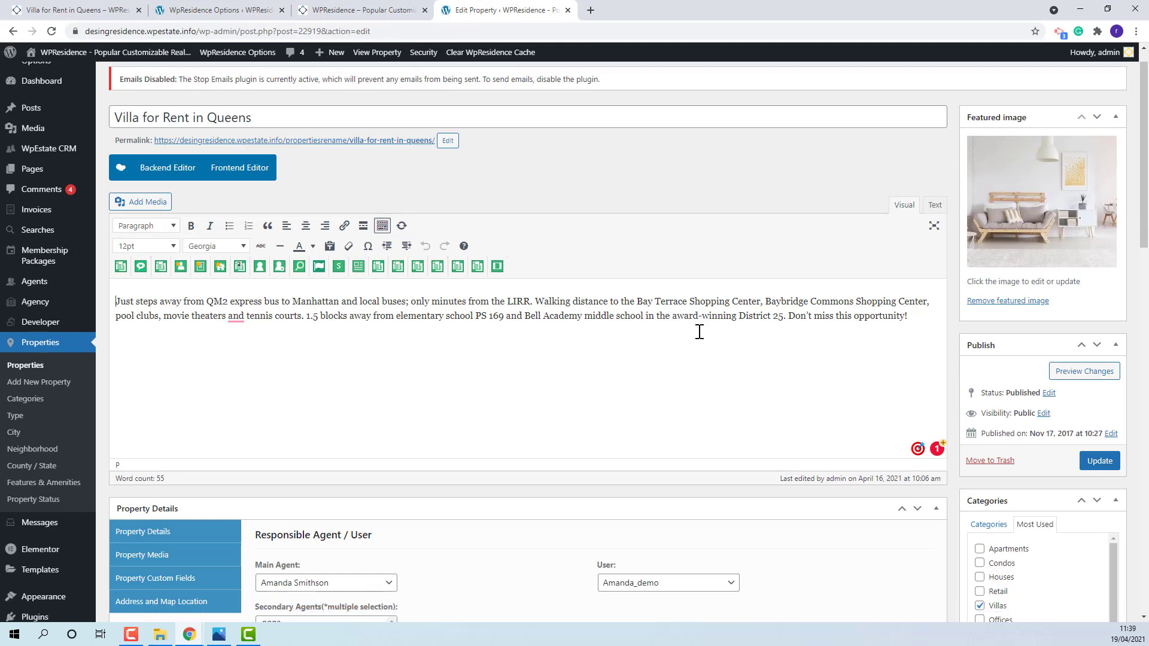
scroll(701, 338, down, 8)
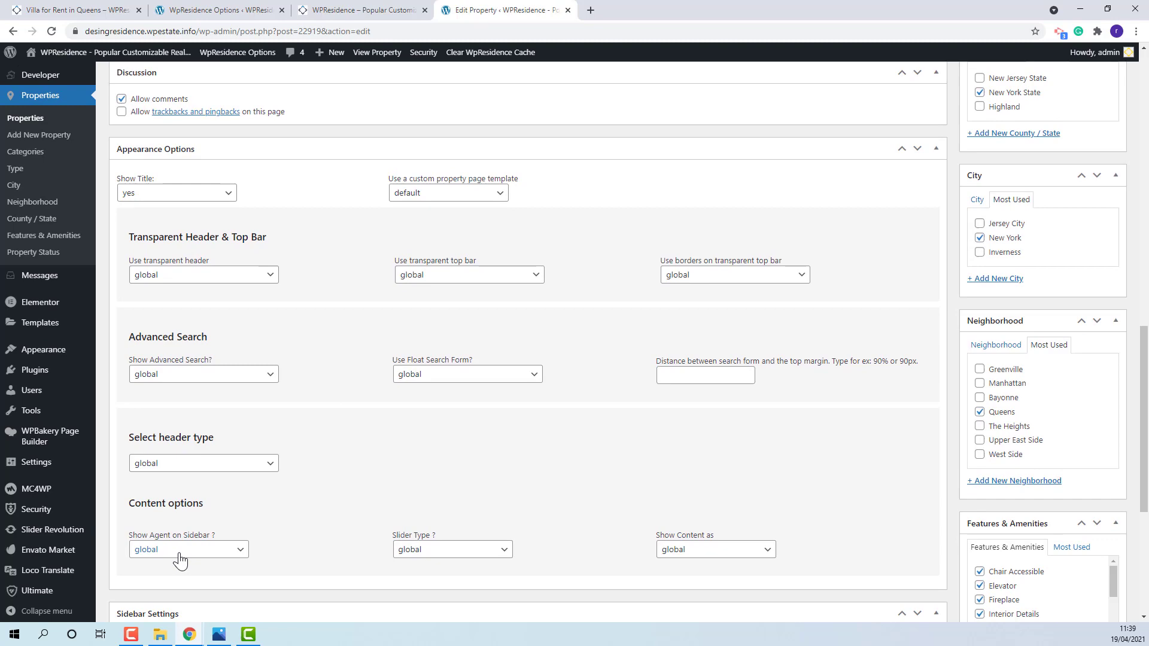
click(179, 551)
click(154, 590)
scroll(999, 141, up, 10)
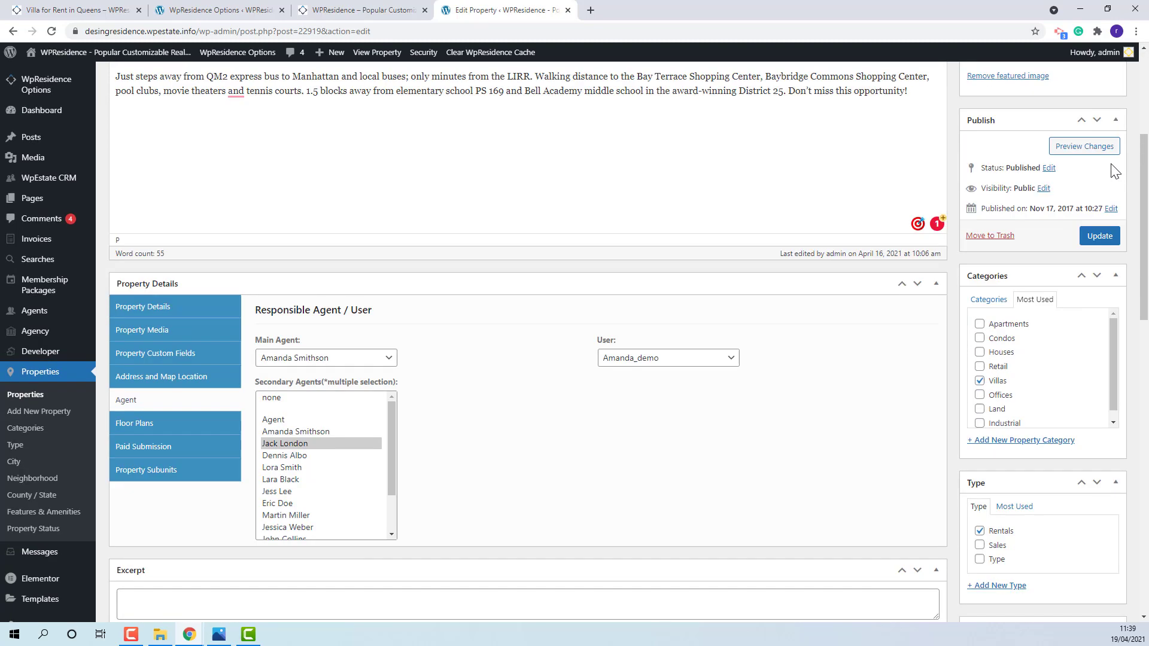
click(1099, 236)
click(74, 9)
click(52, 31)
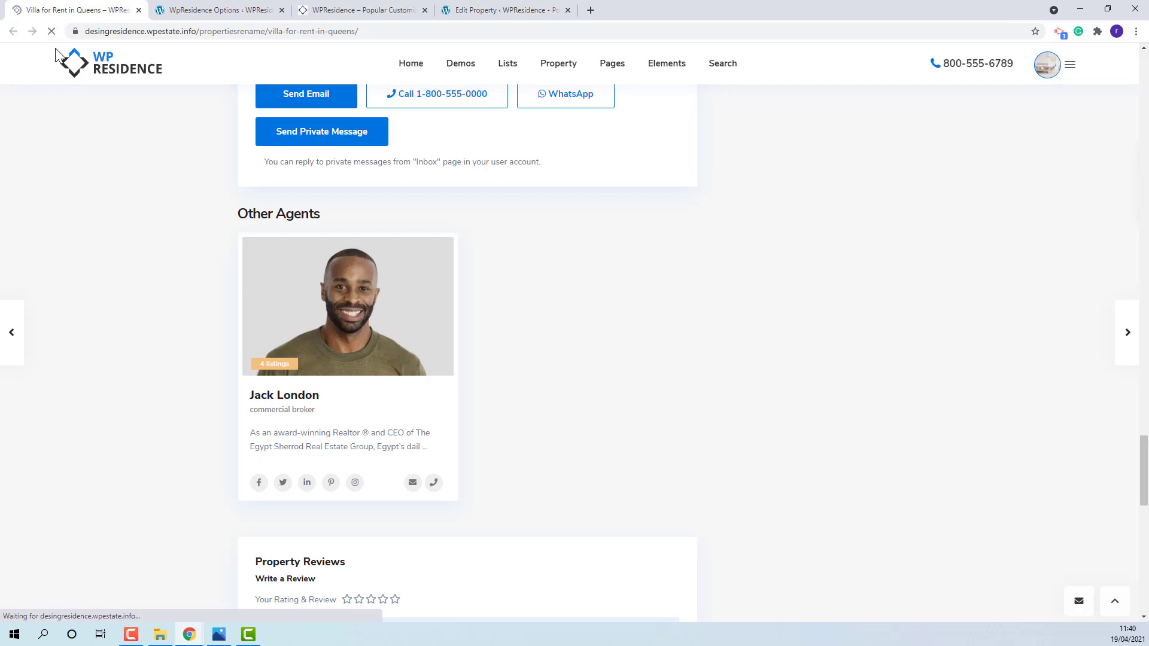
Step: Scroll the reloaded villa page to view the agent card and Contact Me form in the sidebar
scroll(972, 269, up, 20)
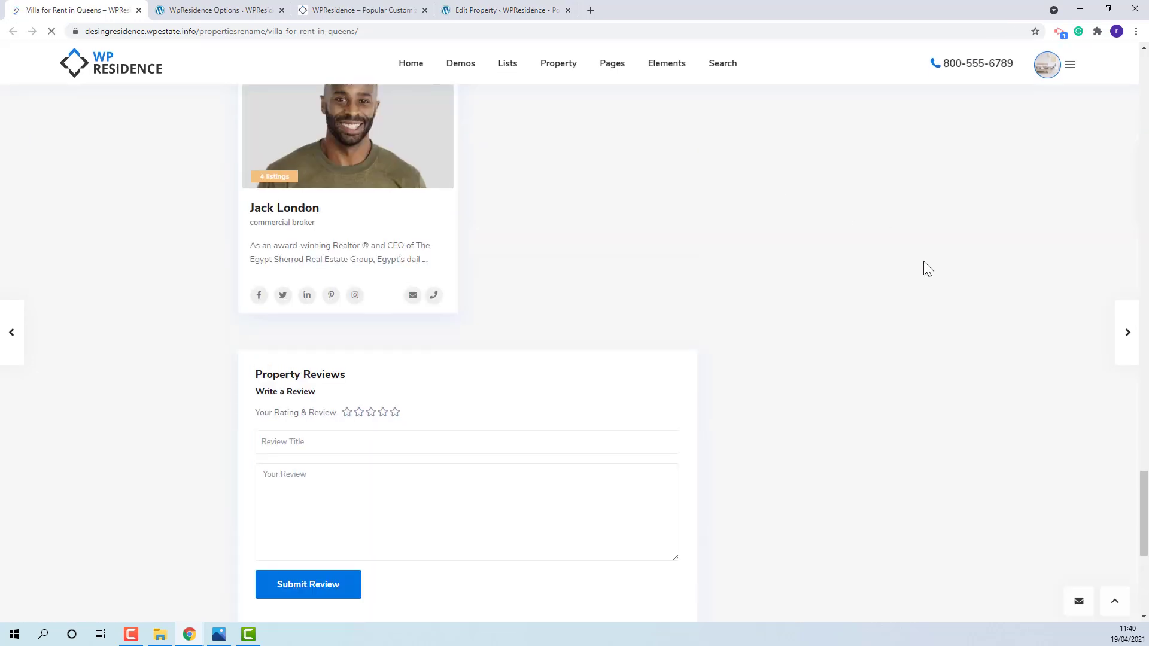
scroll(1002, 258, up, 12)
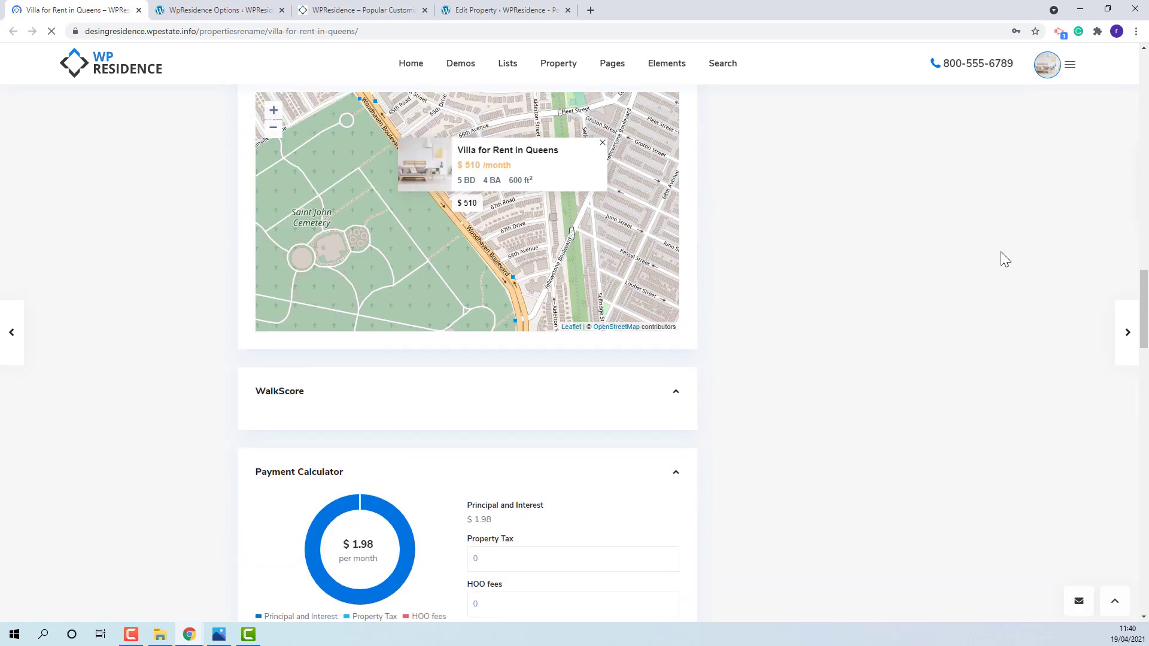
drag(1143, 245, 1143, 93)
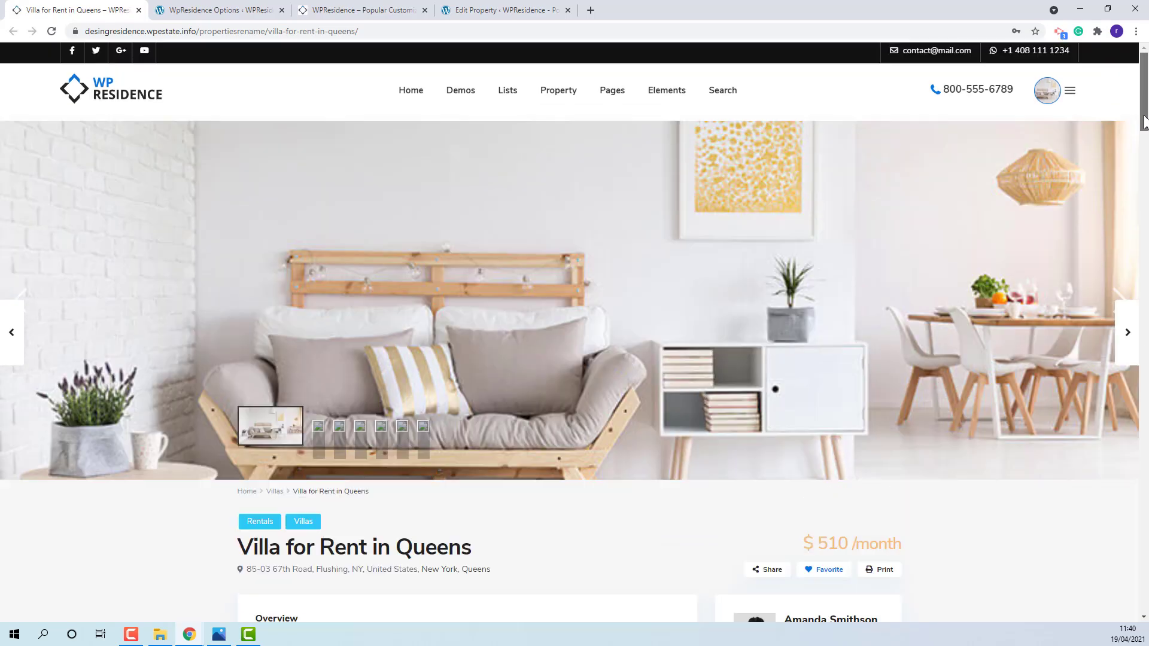
scroll(818, 141, down, 6)
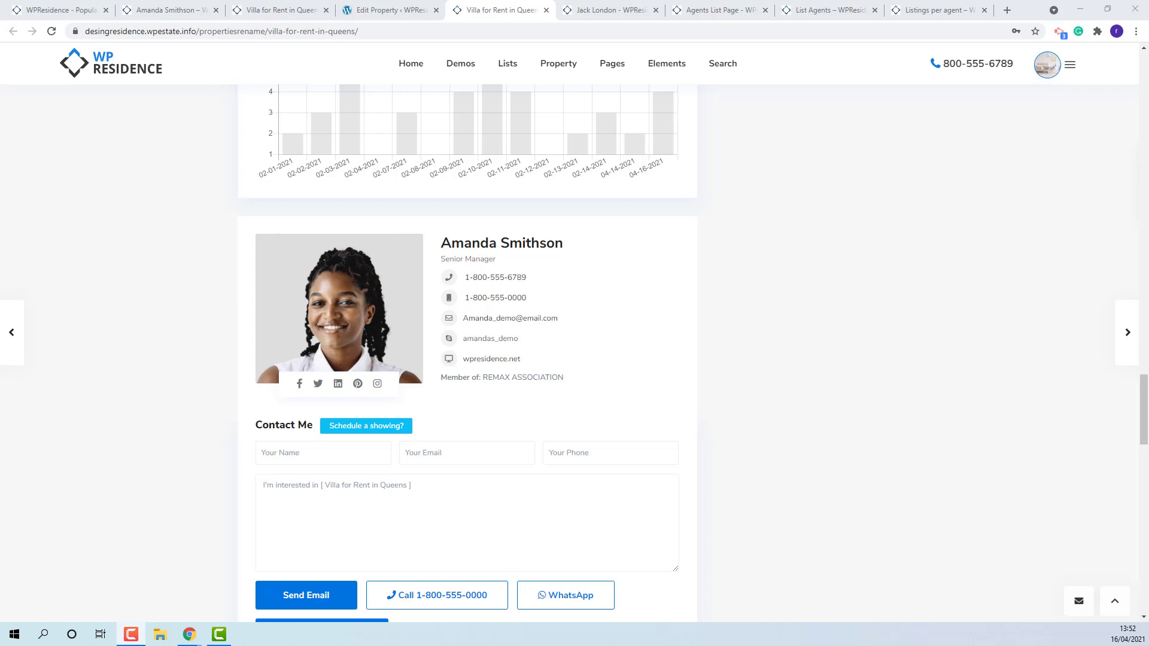
click(717, 11)
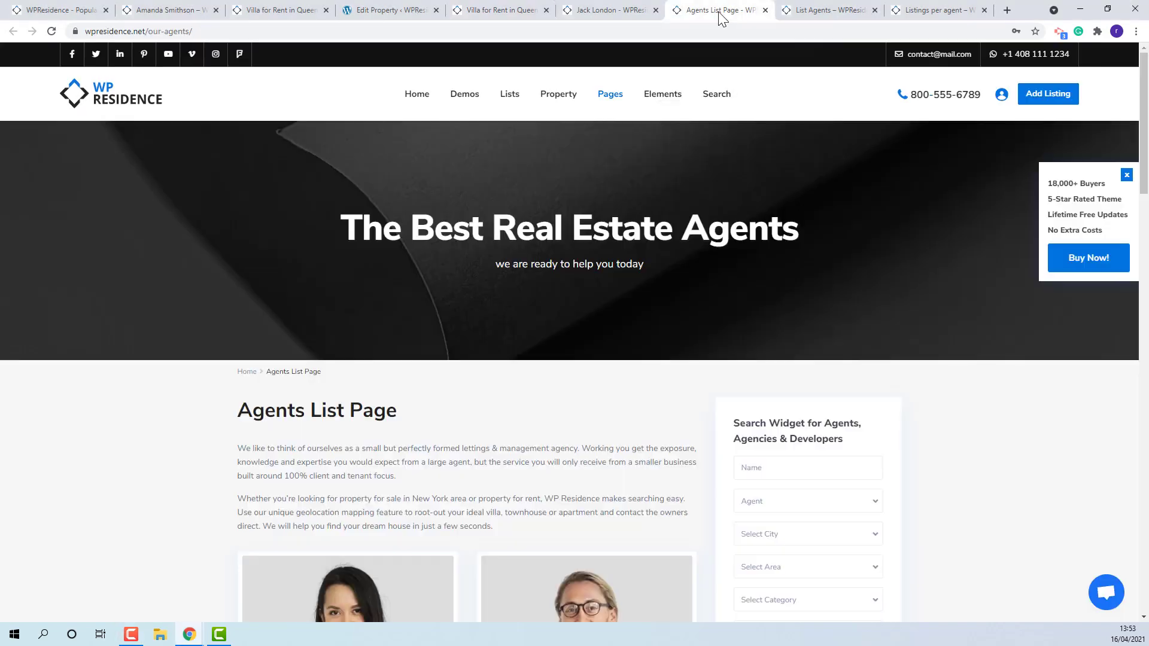
scroll(510, 423, down, 15)
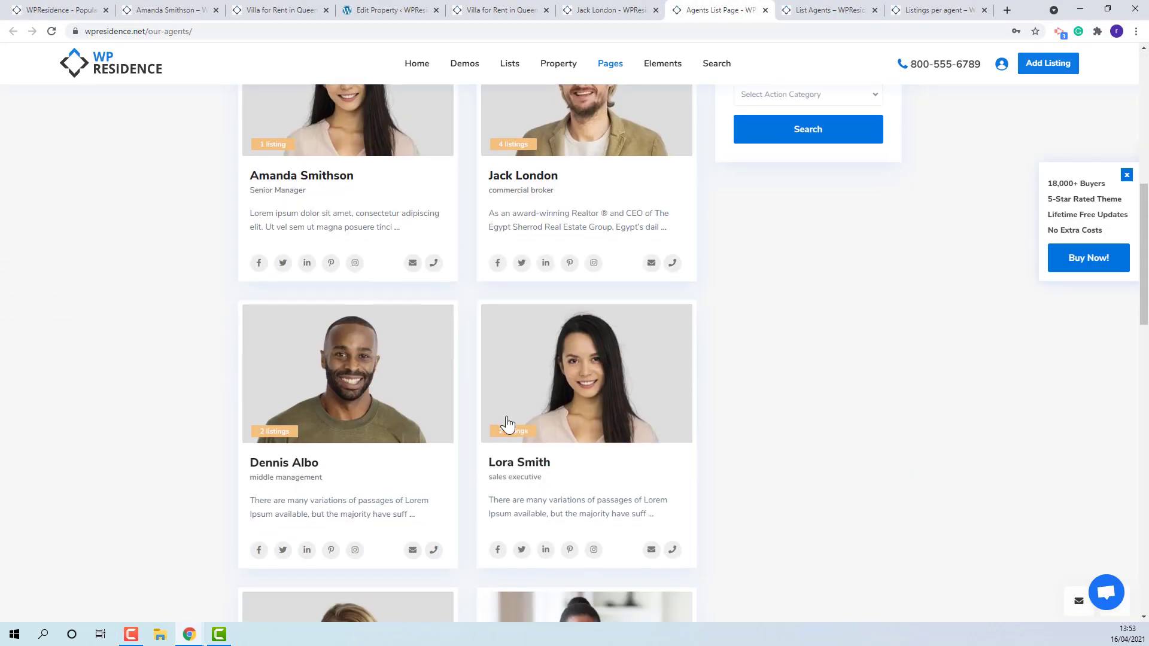
scroll(510, 422, down, 5)
scroll(508, 419, up, 10)
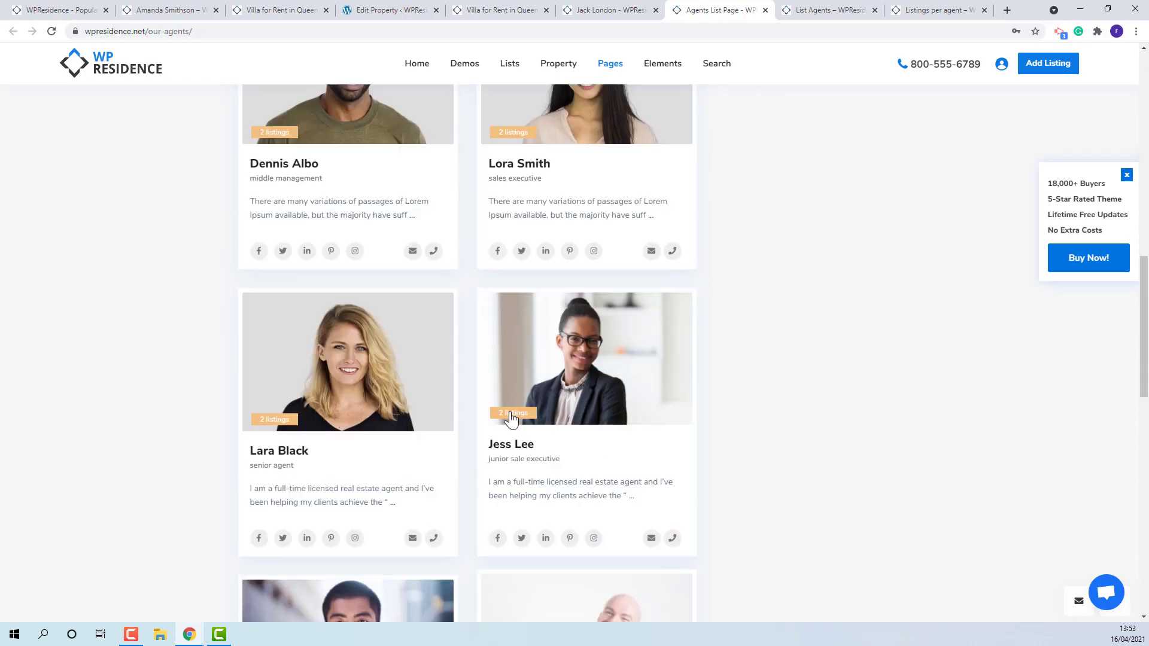
scroll(516, 417, up, 10)
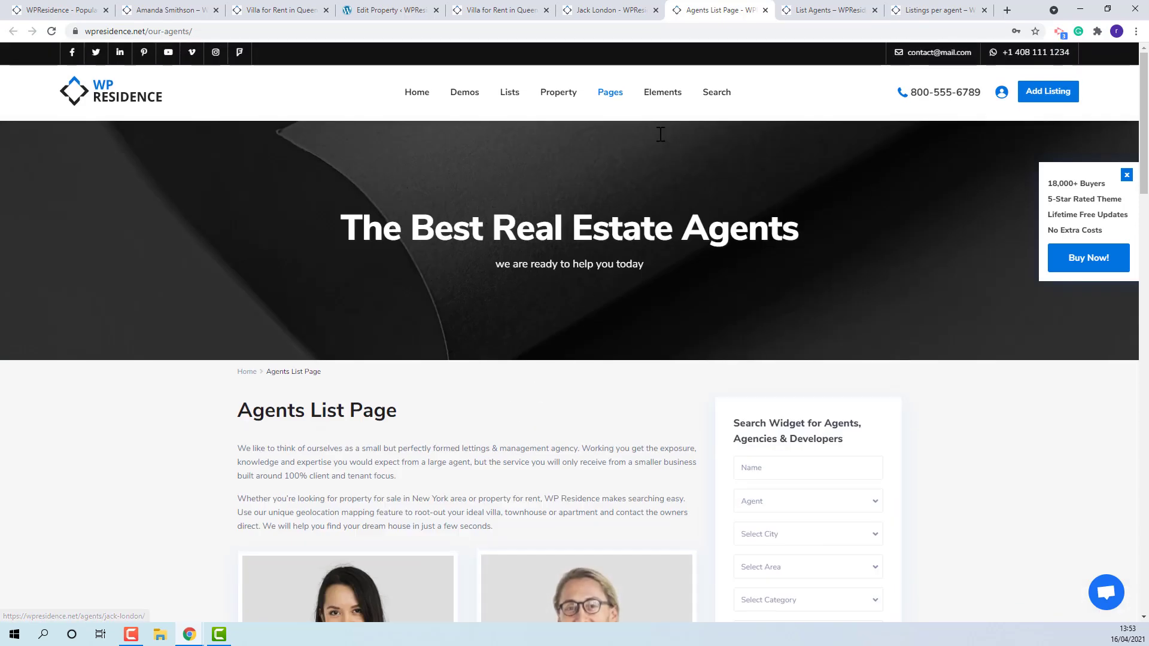
Step: Browse the Featured Agents page, advancing the agent slider and viewing the specific agents list
click(807, 18)
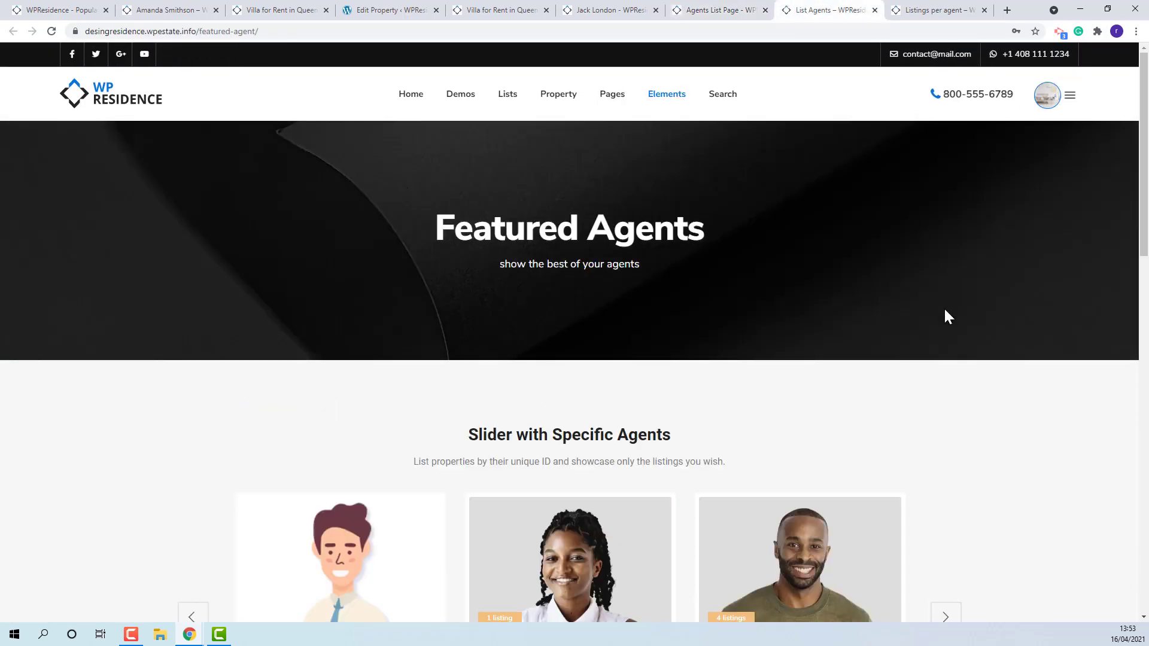
scroll(973, 446, down, 5)
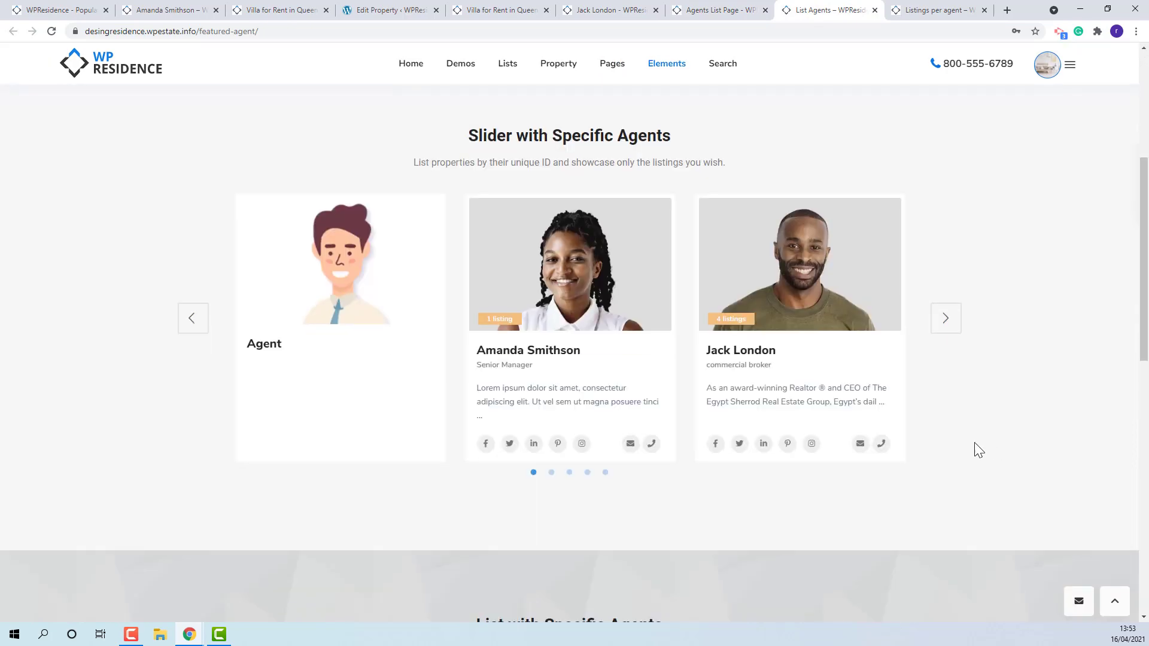
scroll(975, 449, down, 1)
click(947, 272)
scroll(950, 280, down, 7)
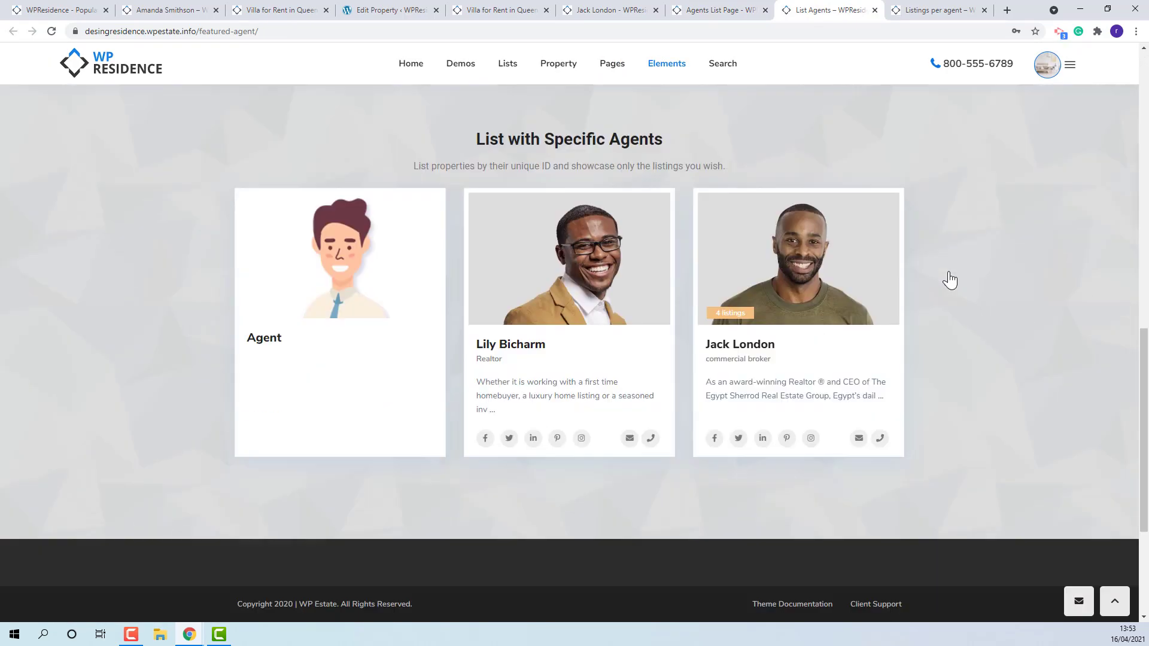
scroll(950, 280, down, 2)
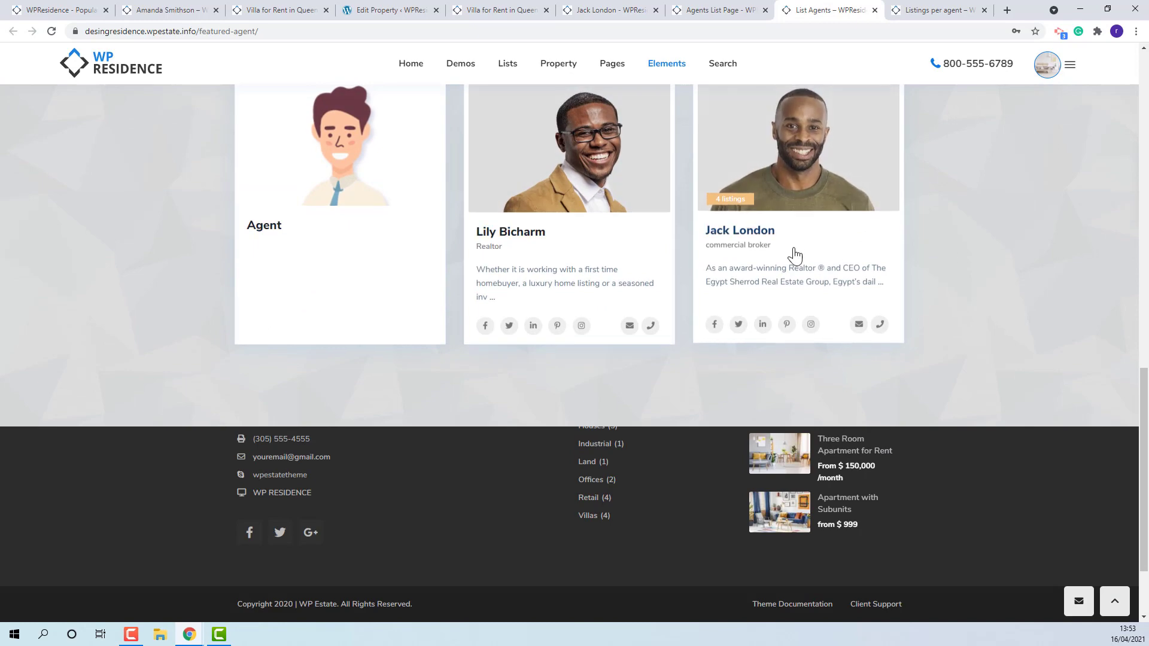
scroll(1070, 369, up, 4)
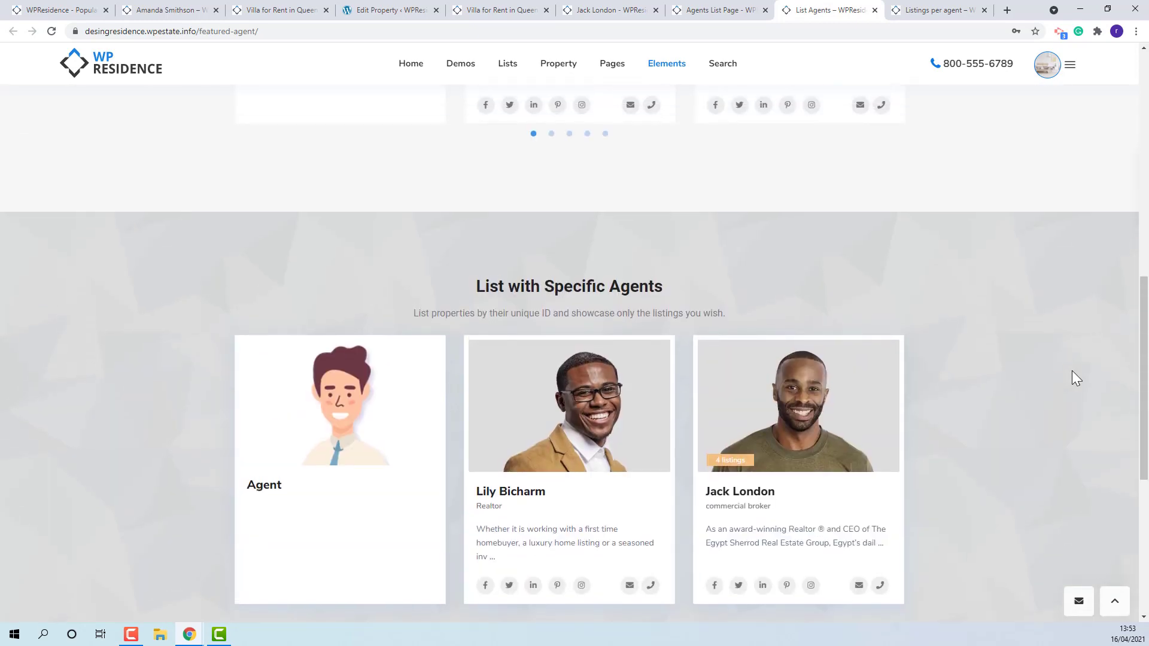
scroll(1071, 378, up, 2)
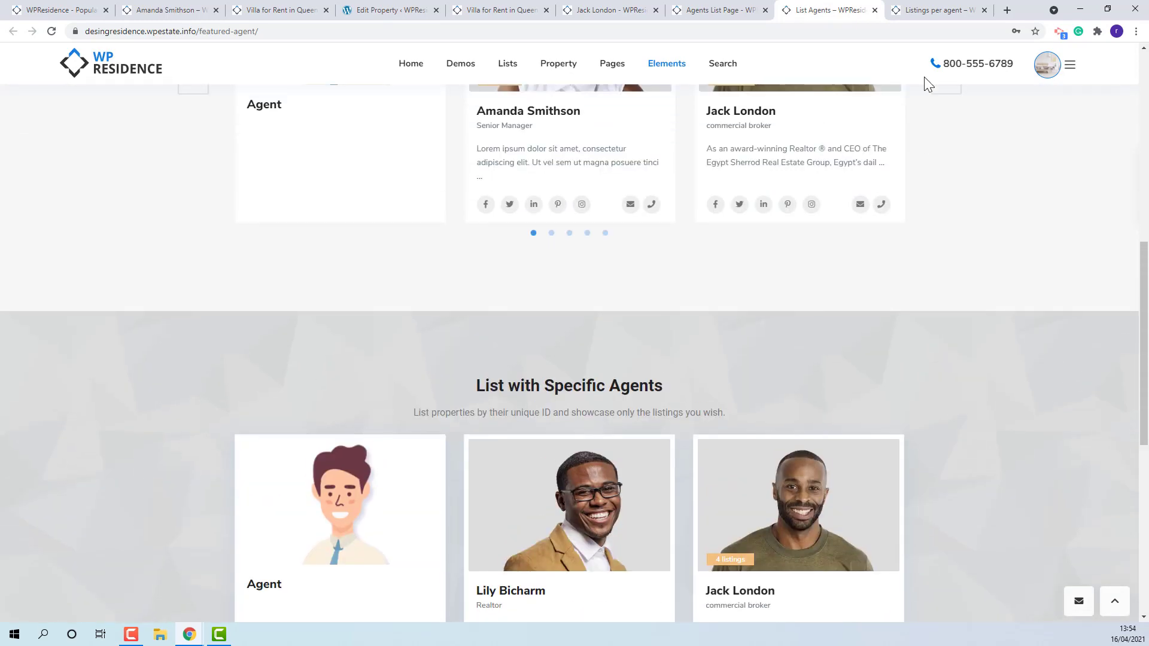
Step: Bring up the Listings per agent page and scroll to one agent's three apartment listing cards
click(940, 10)
scroll(953, 221, down, 3)
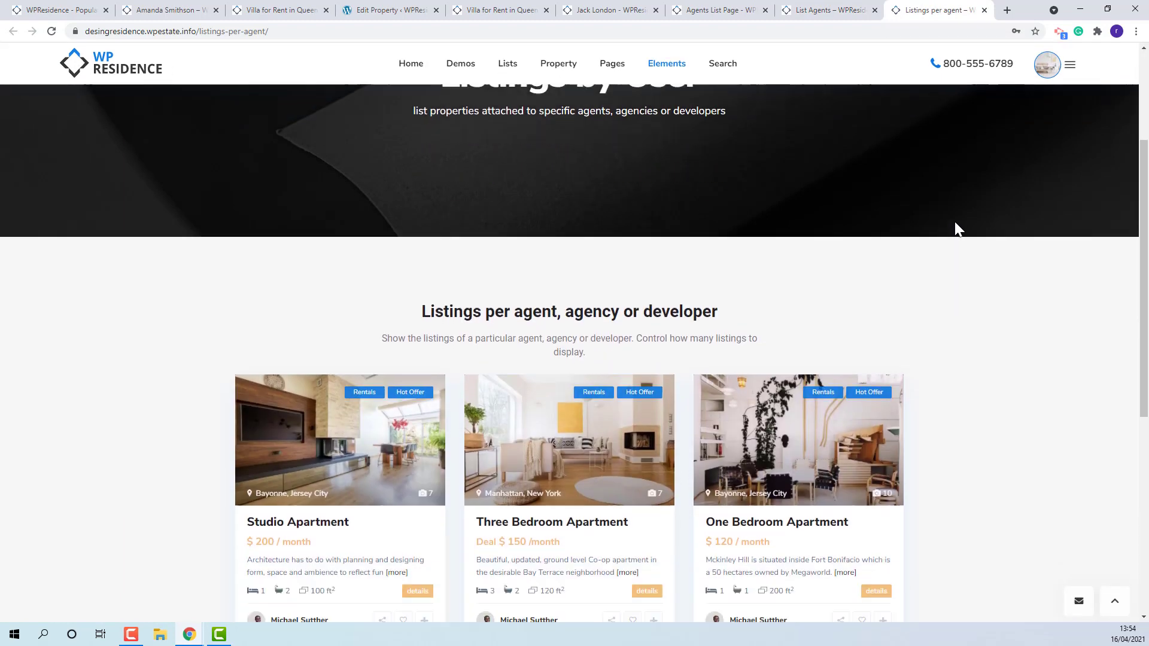
scroll(954, 222, down, 3)
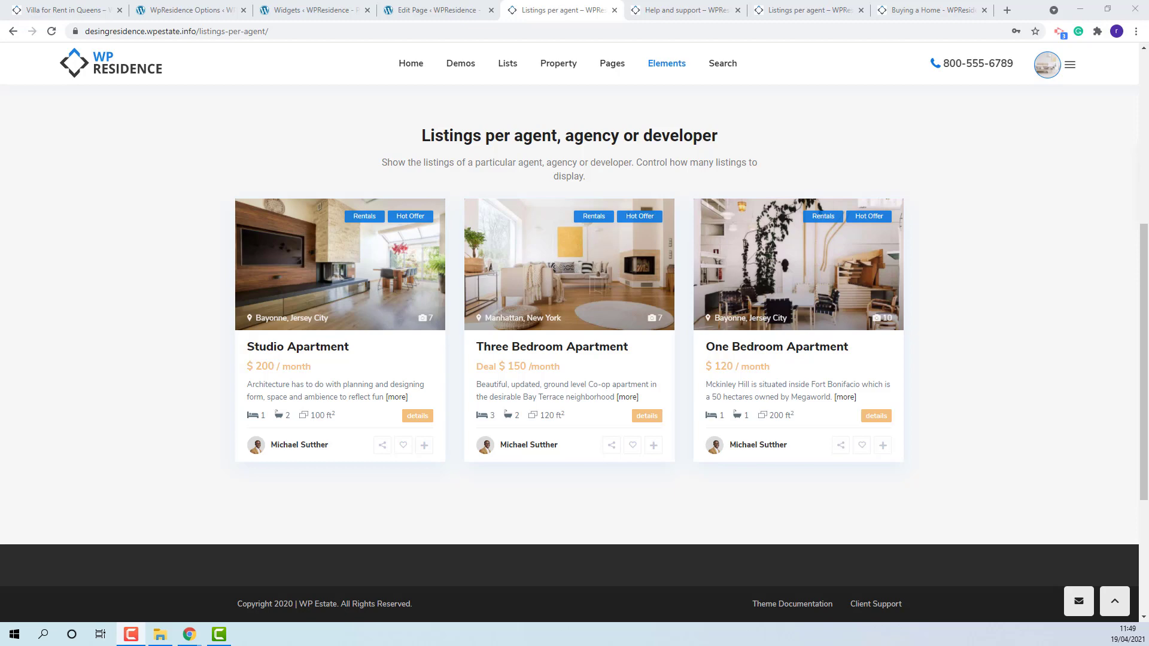
Step: Go to the Help and support page and scroll to the agent contact card below Advanced Search
click(690, 14)
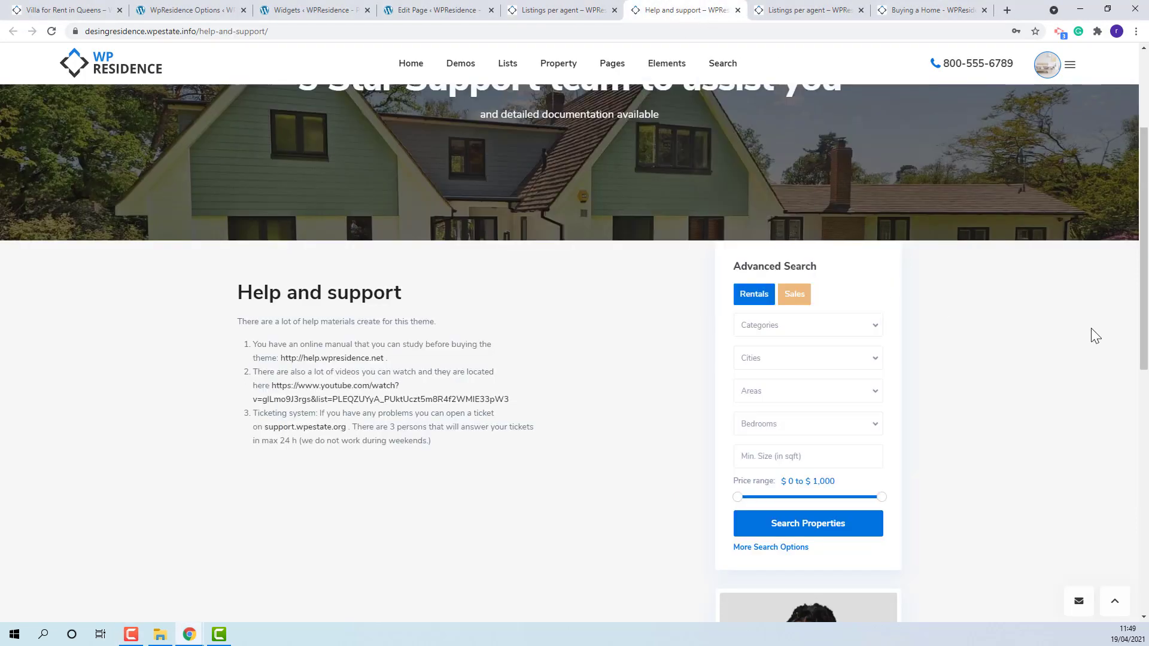
scroll(938, 392, down, 5)
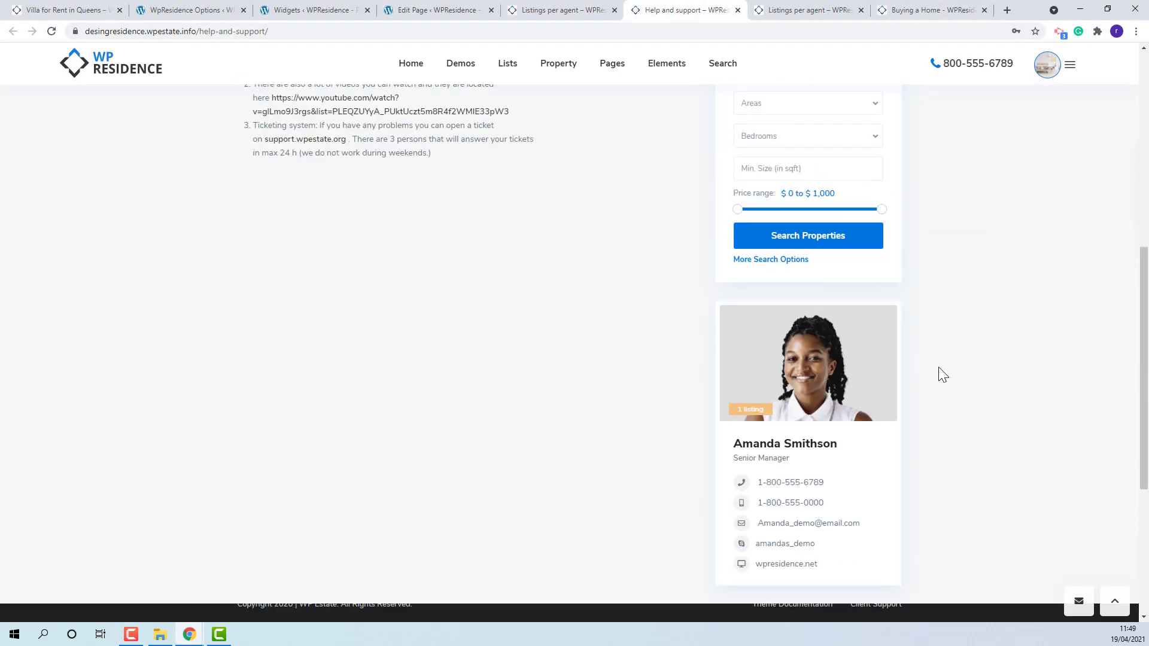
scroll(949, 349, down, 2)
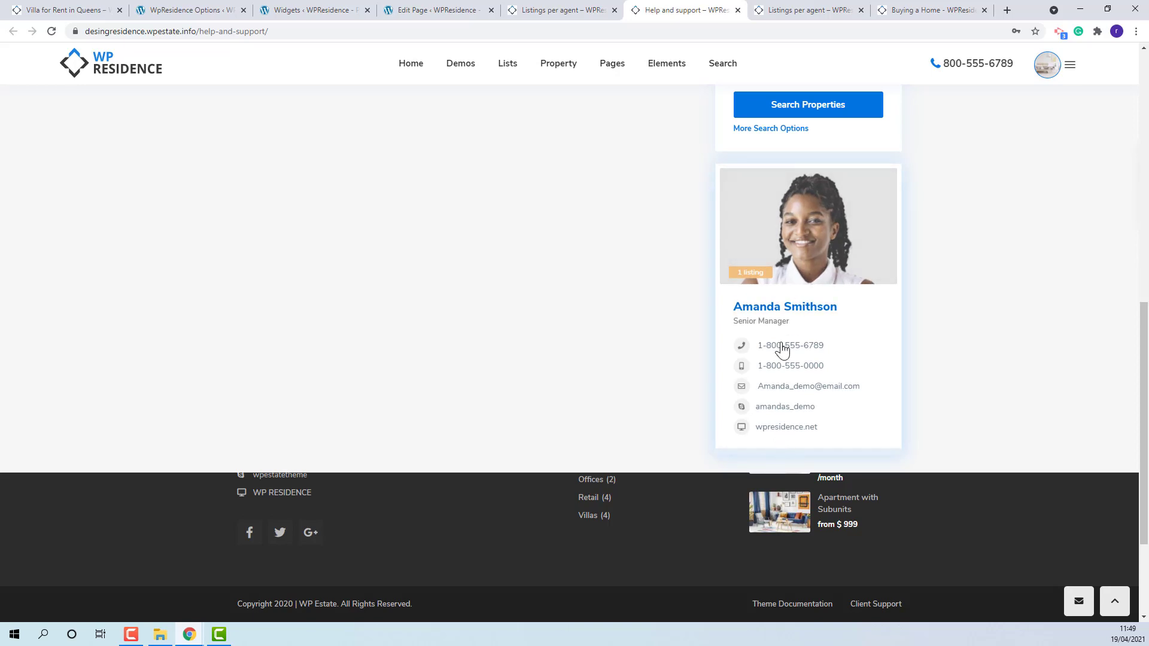